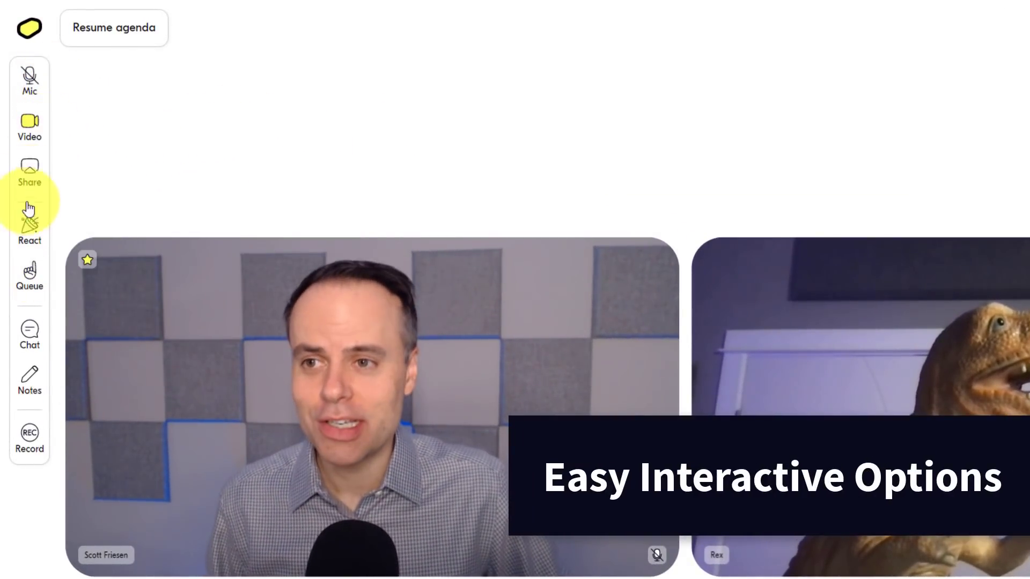
- Send the I agree and Excellent! reactions to the room
left_click(30, 236)
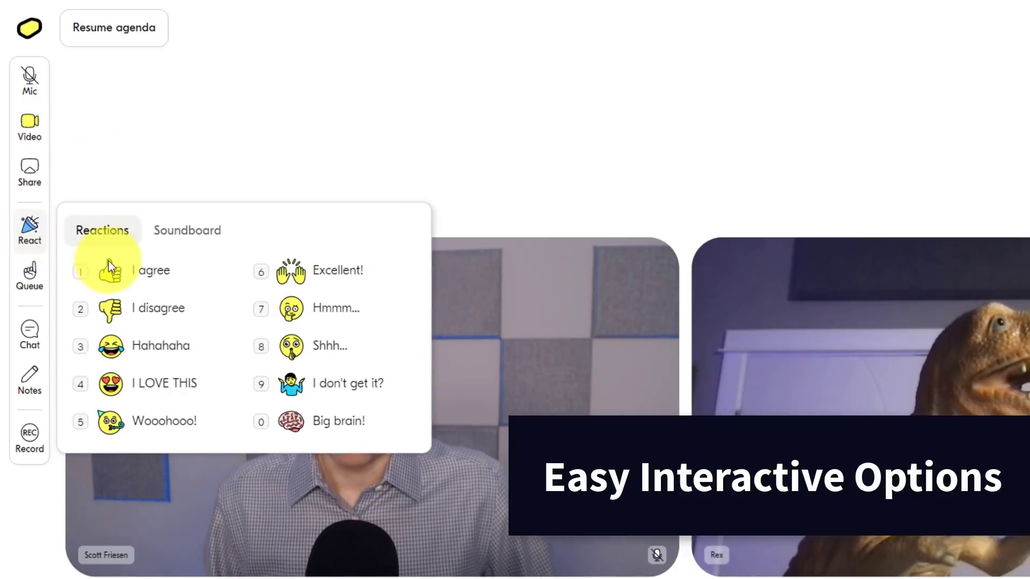
left_click(141, 284)
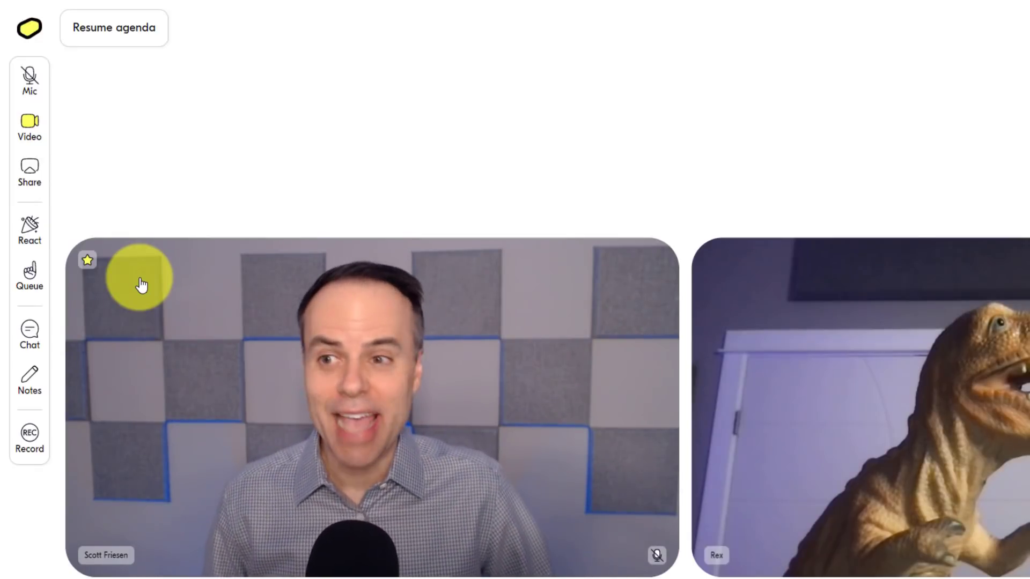
left_click(31, 240)
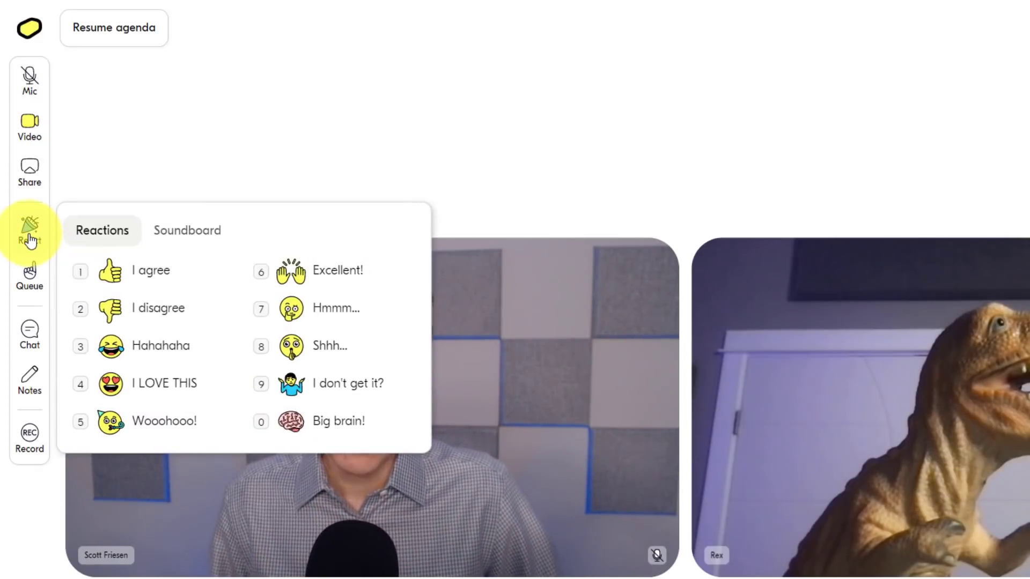
left_click(321, 272)
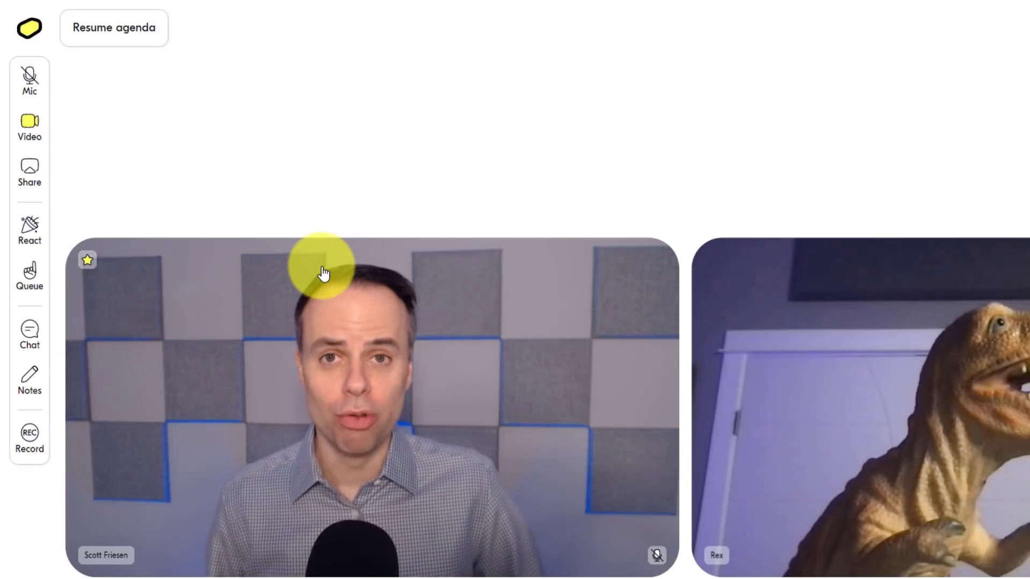
- Play the Applause sound from the Soundboard
left_click(29, 242)
left_click(187, 235)
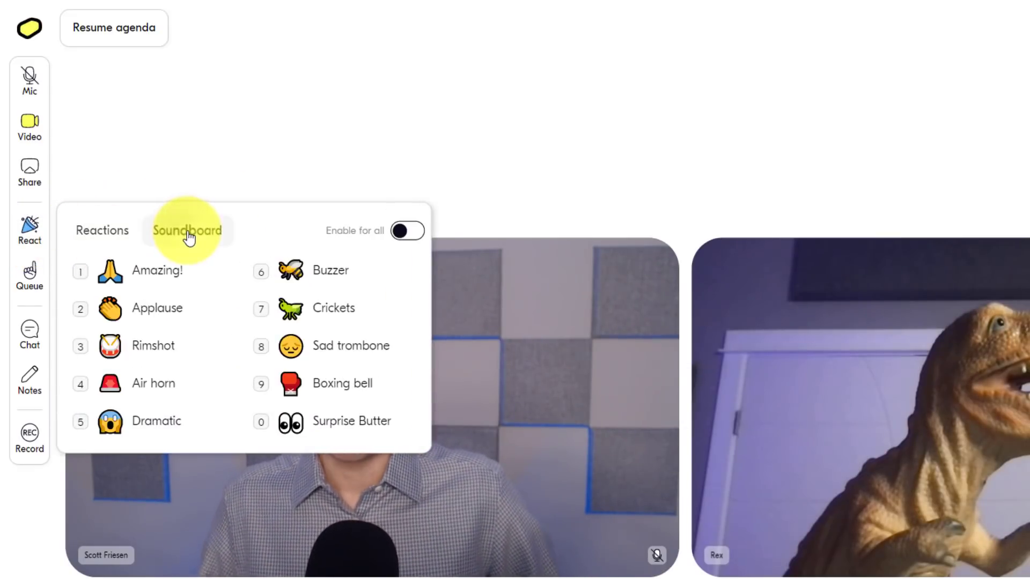
left_click(160, 317)
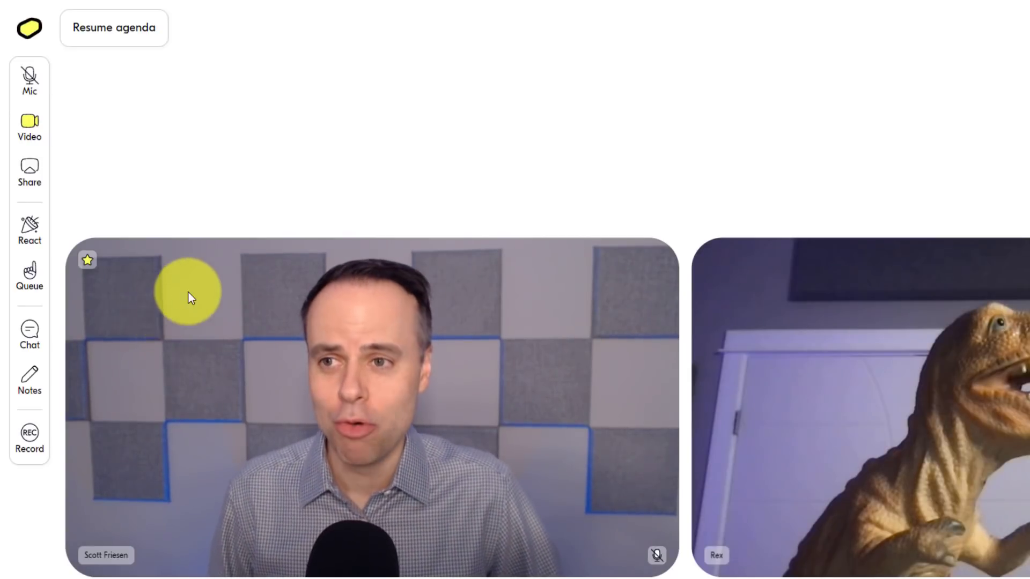
mouse_move(32, 79)
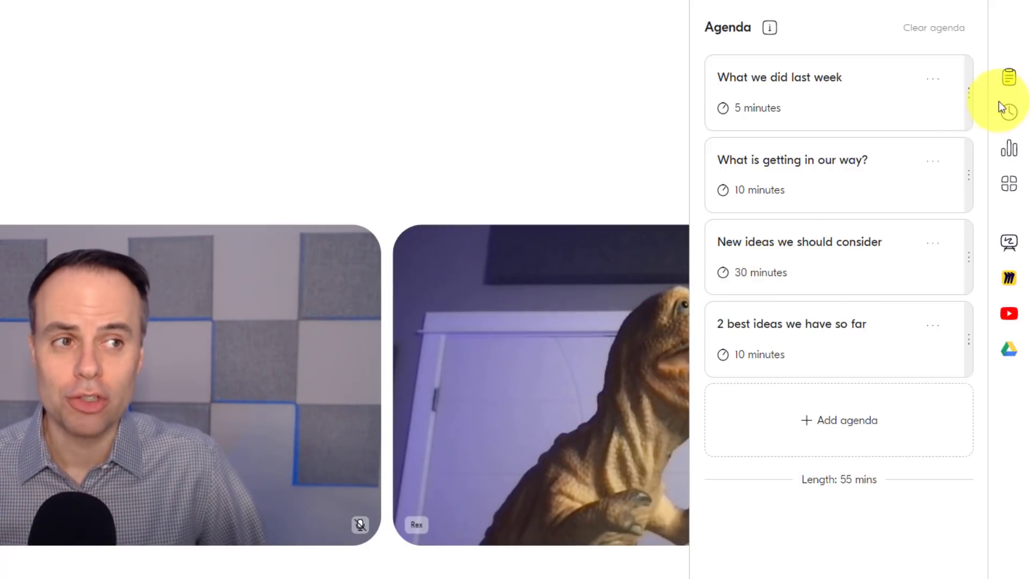
- Resume the agenda at 'New ideas we should consider', review the full agenda, then pause it
left_click(1011, 81)
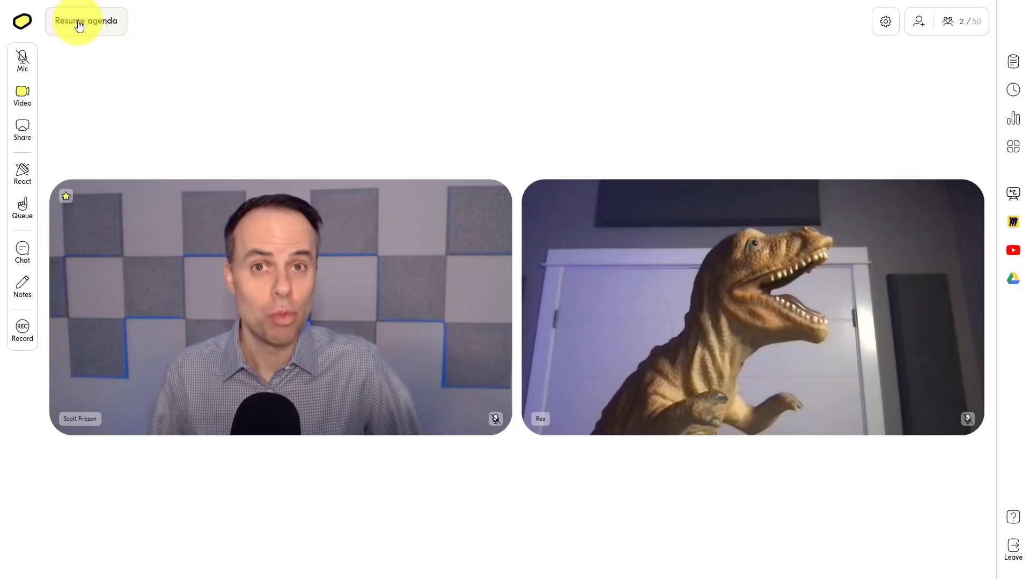
left_click(79, 25)
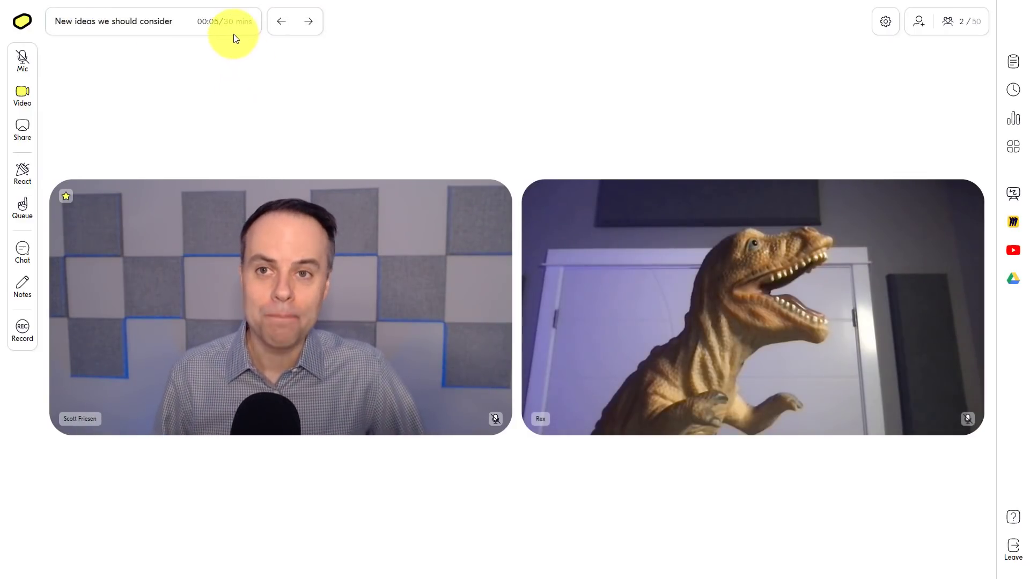
mouse_move(234, 32)
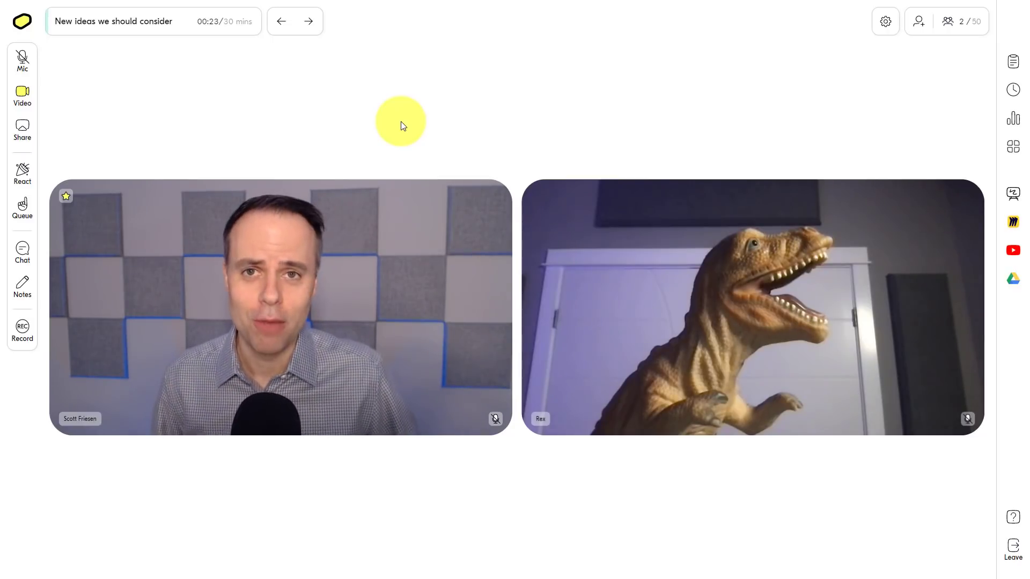
left_click(172, 24)
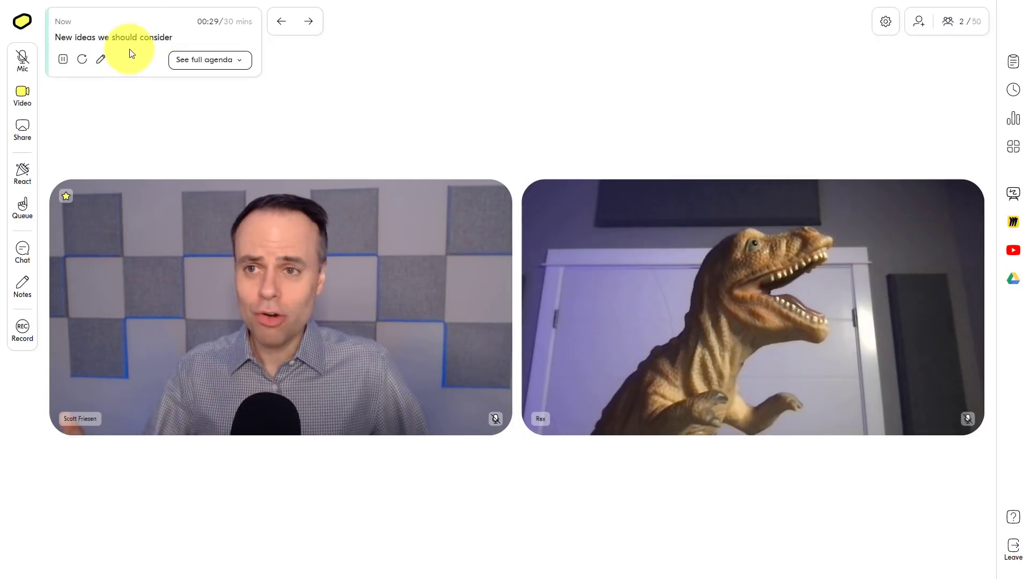
left_click(230, 67)
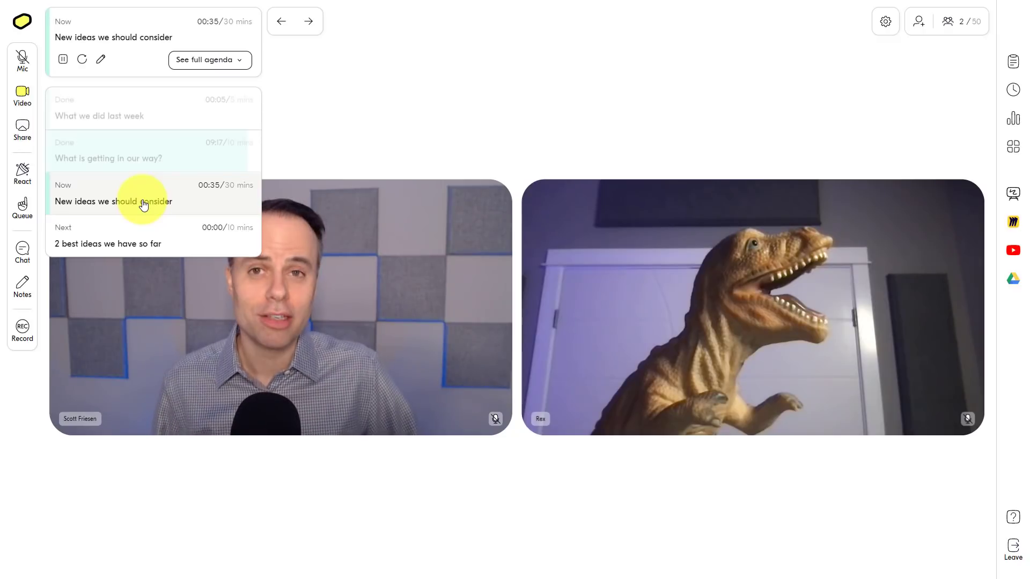
left_click(62, 60)
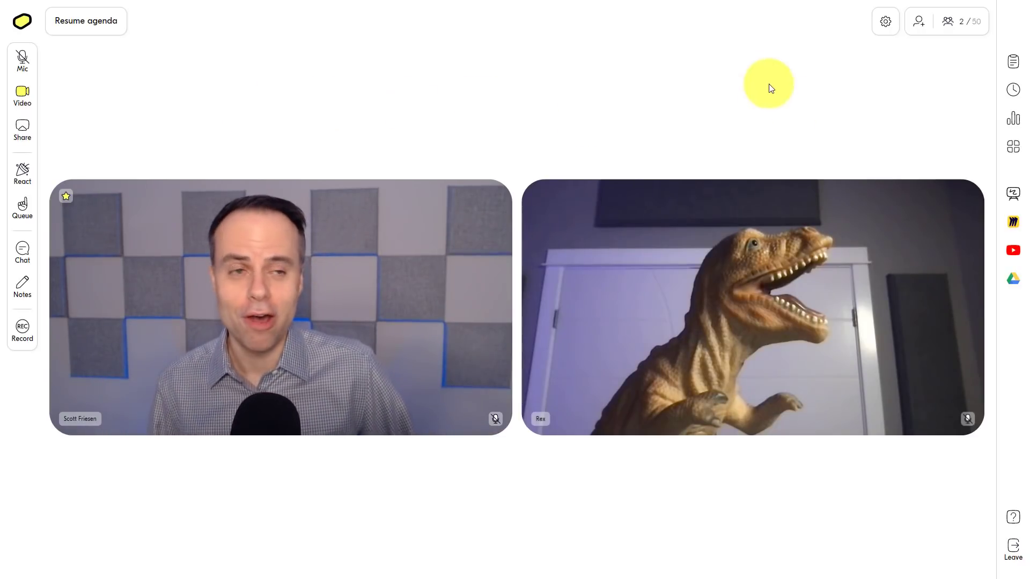
- Quick-start a five-minute countdown timer, then pause it at about 04:45
left_click(1014, 93)
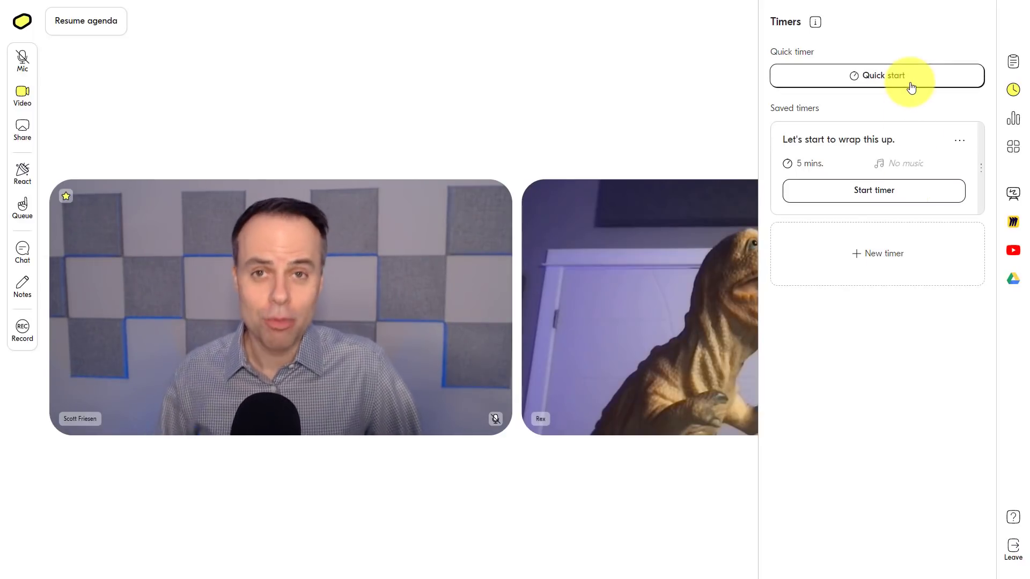
left_click(885, 194)
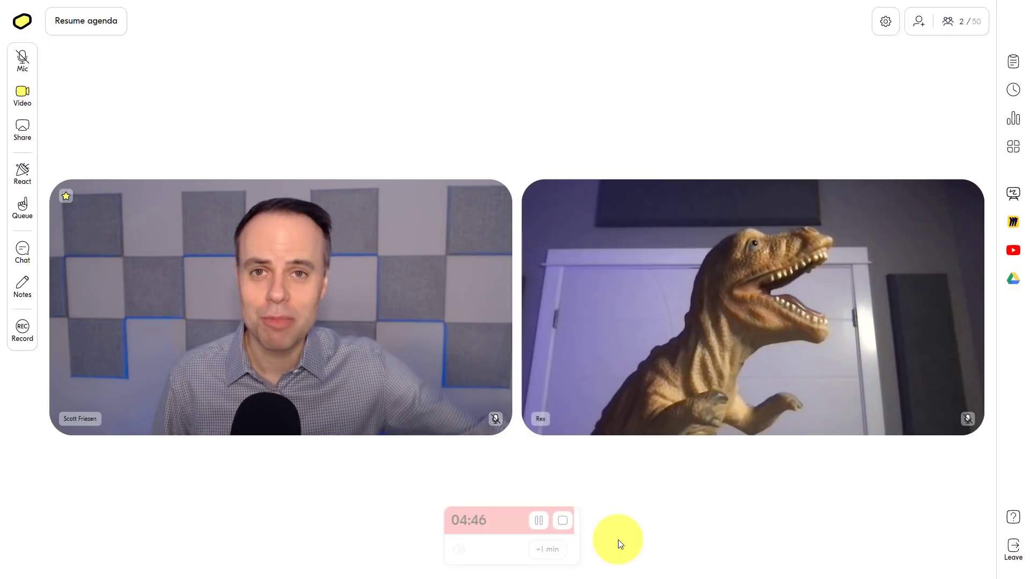
left_click(542, 525)
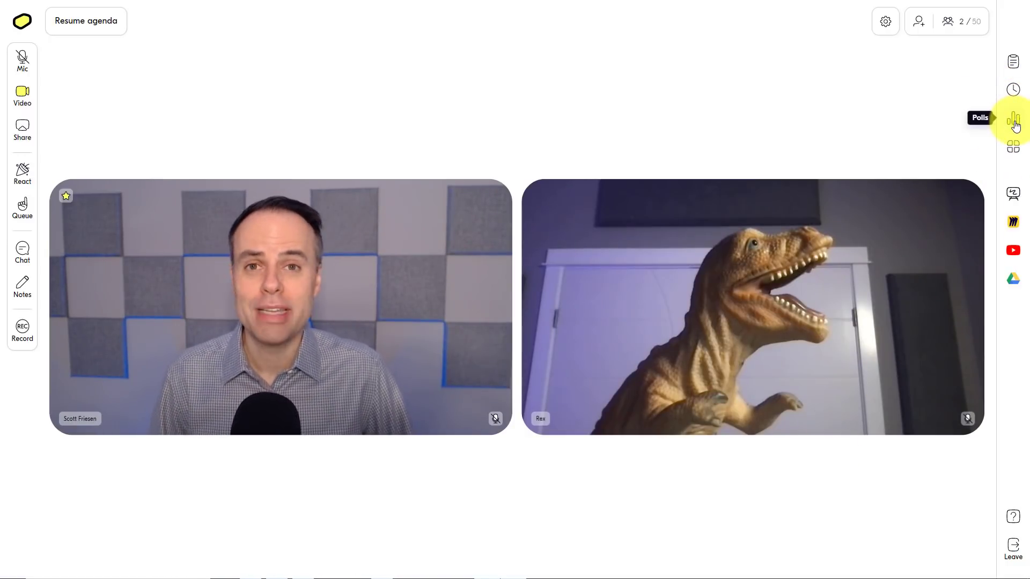
left_click(1014, 123)
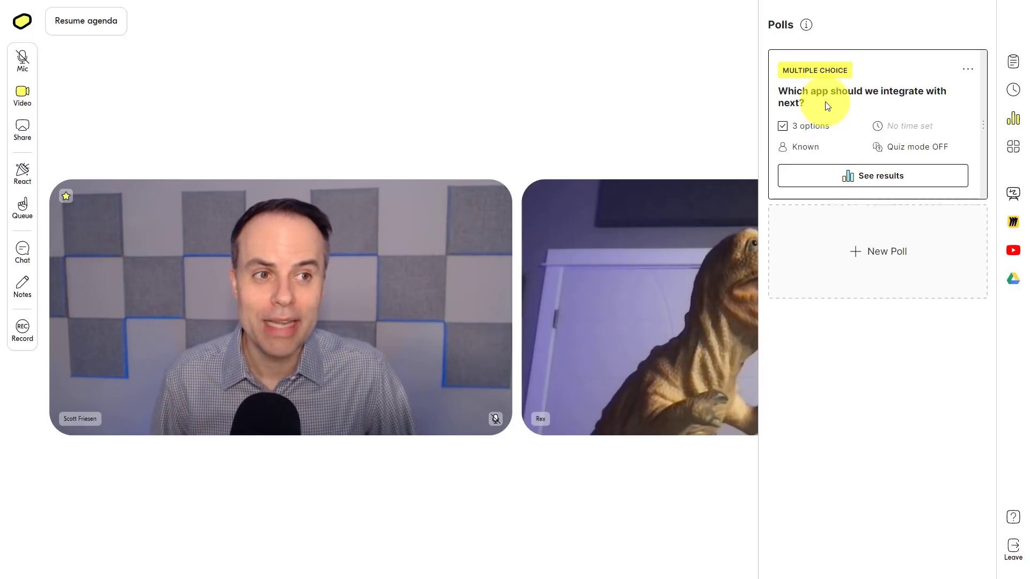
left_click(879, 177)
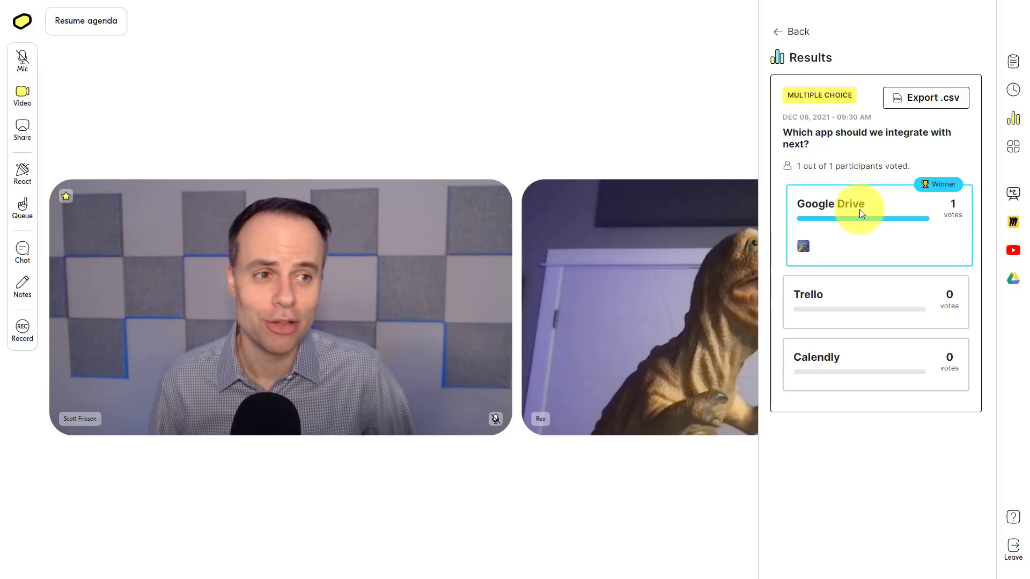
left_click(792, 31)
- Close the polls and join the speaking queue with a comment
left_click(673, 86)
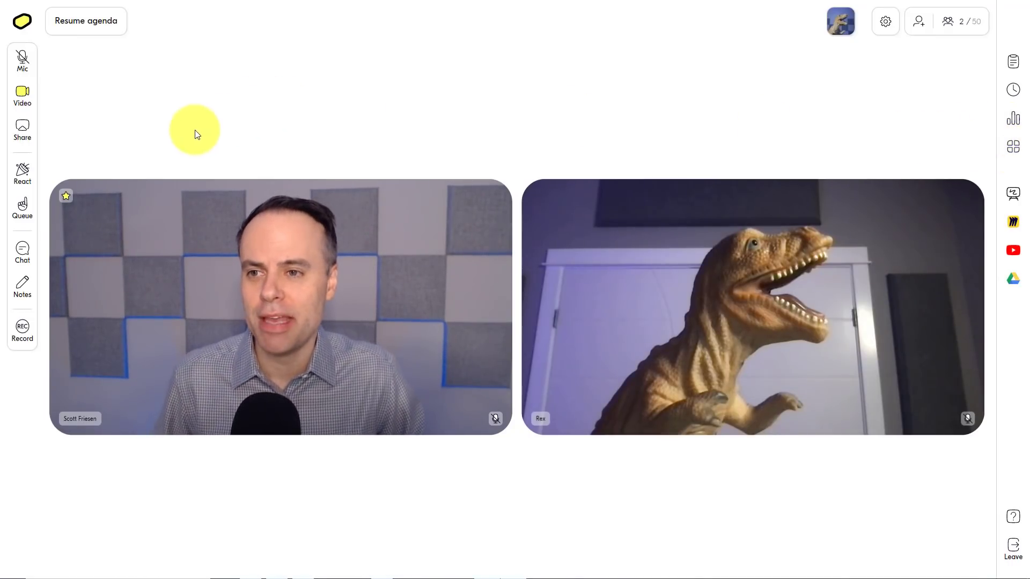
left_click(22, 172)
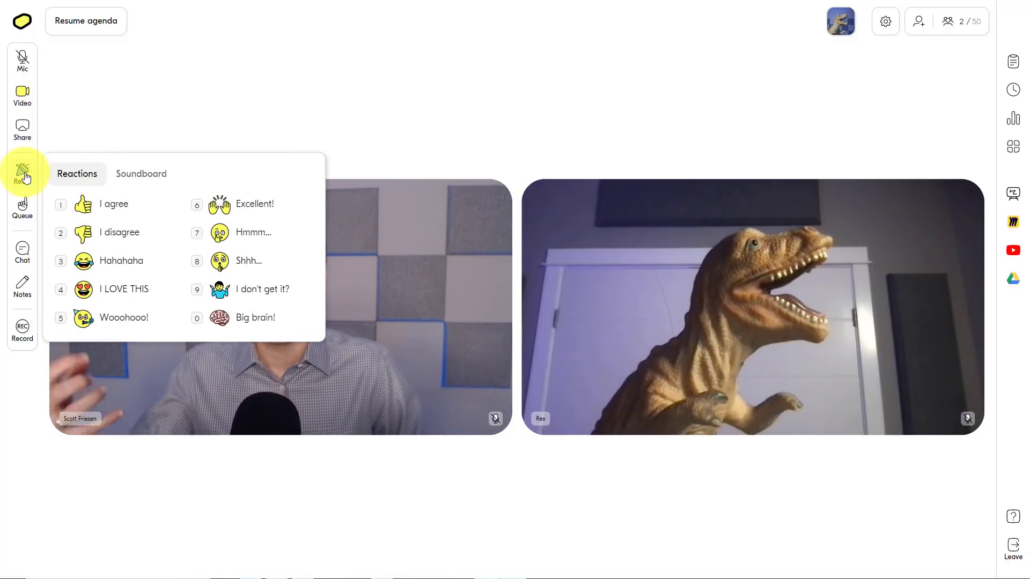
left_click(24, 210)
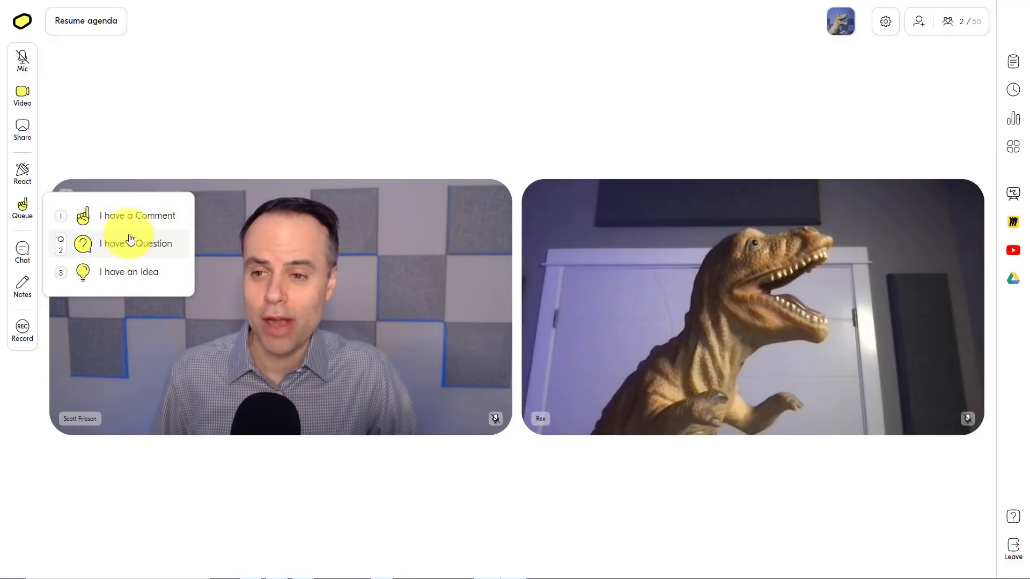
left_click(121, 217)
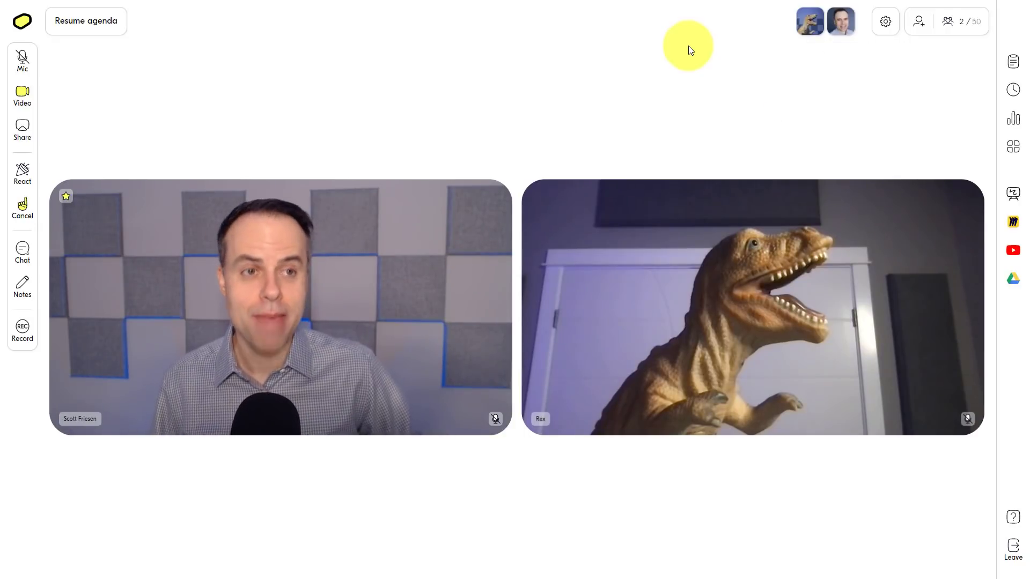
- Remove the participant's question from the raised-hand queue, leaving only the host's comment
mouse_move(809, 21)
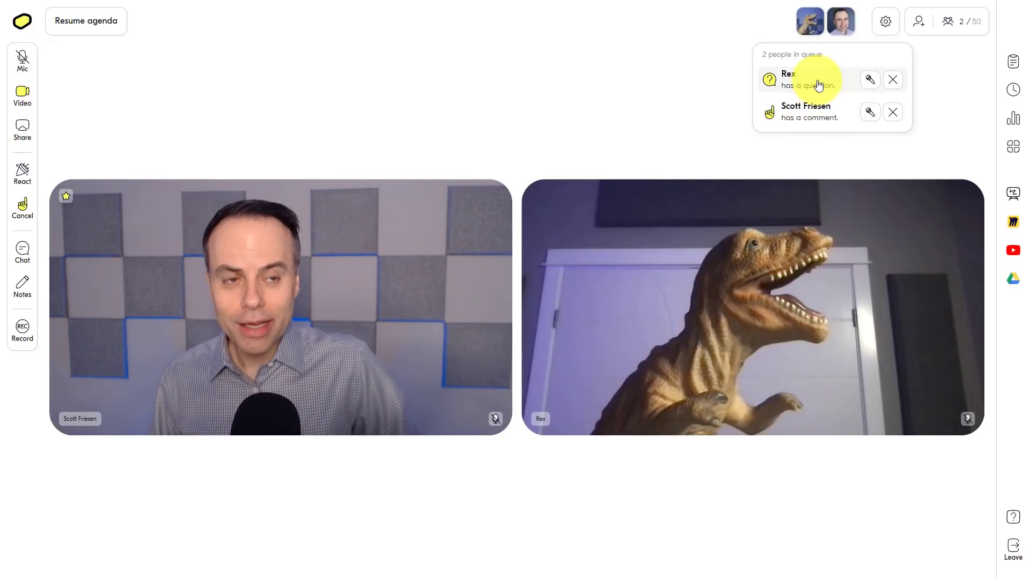
left_click(870, 82)
left_click(615, 90)
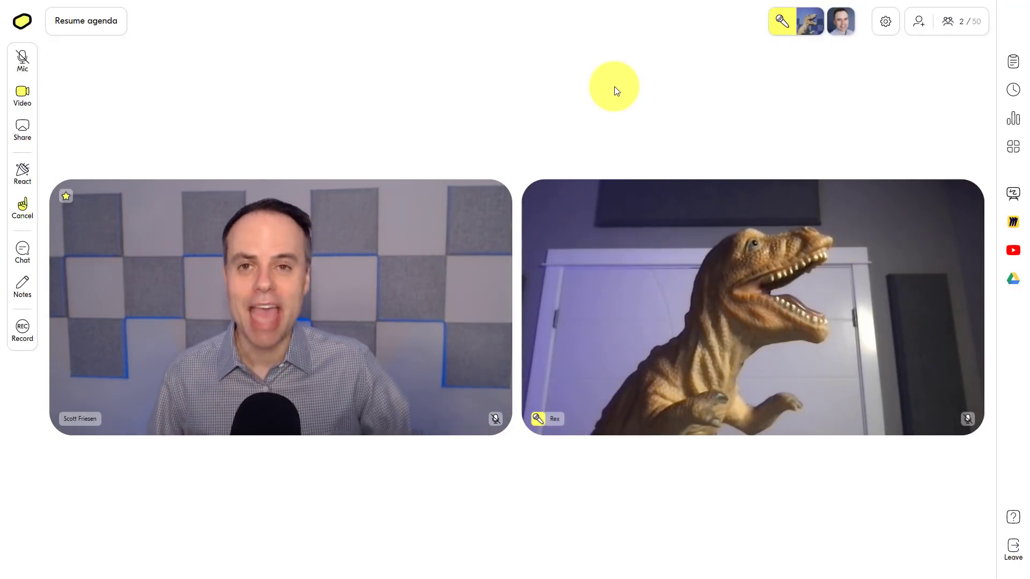
left_click(782, 20)
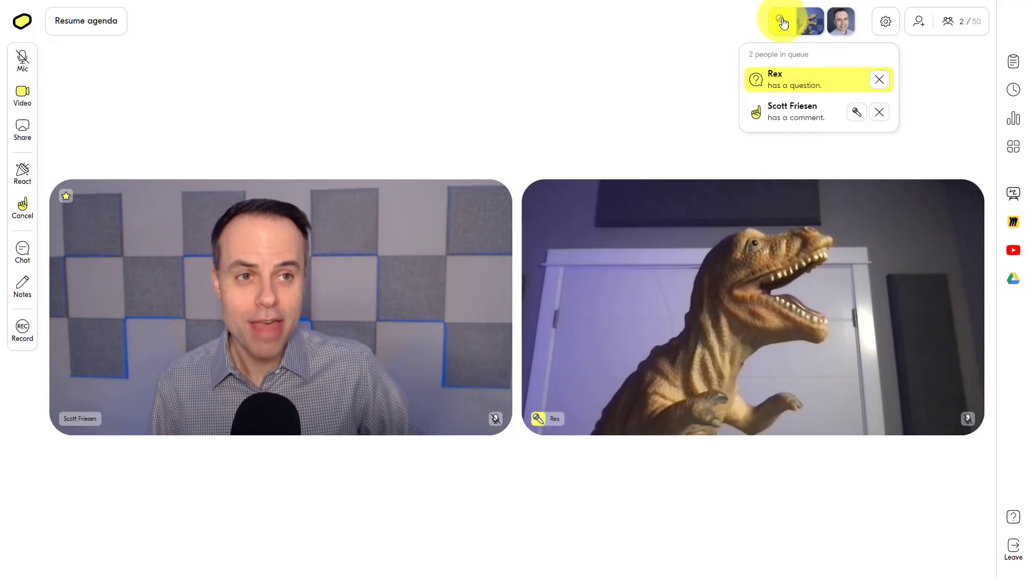
left_click(878, 81)
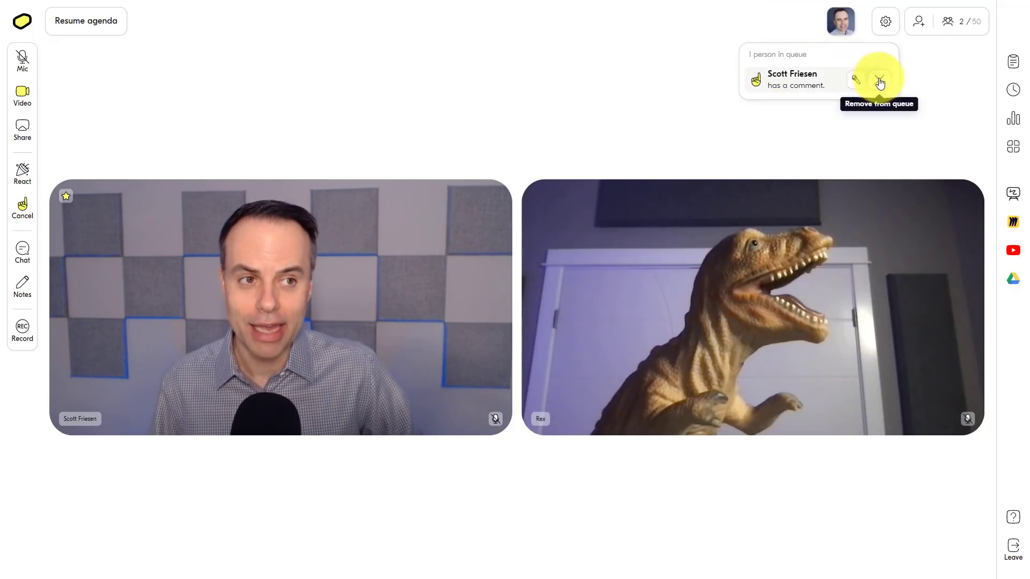
left_click(603, 89)
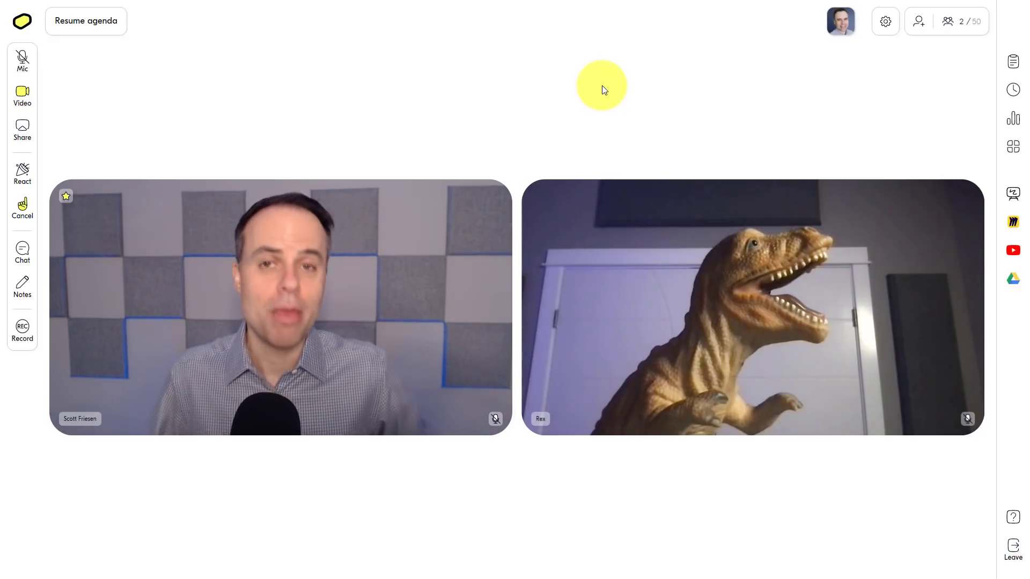
left_click(812, 31)
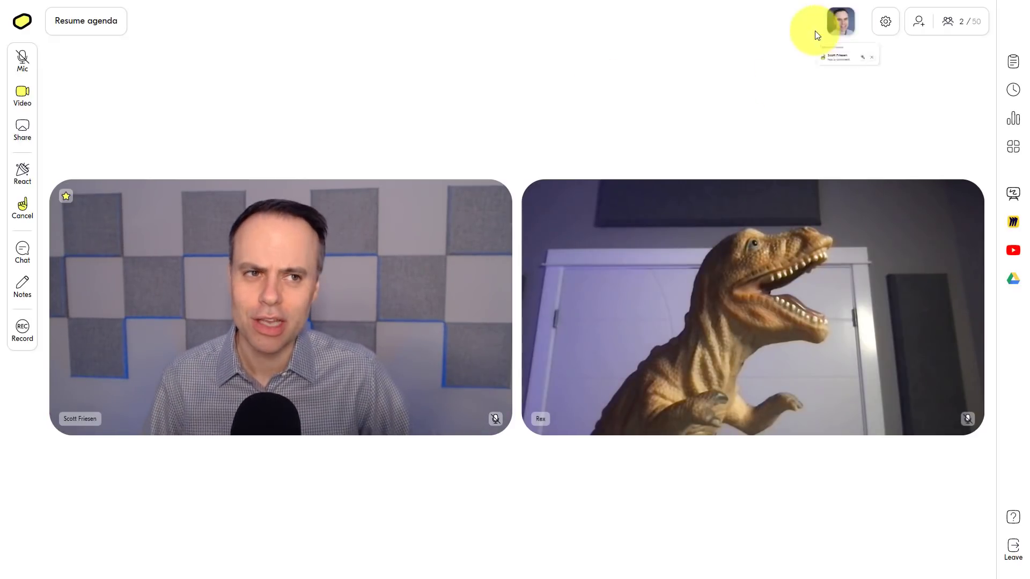
left_click(796, 34)
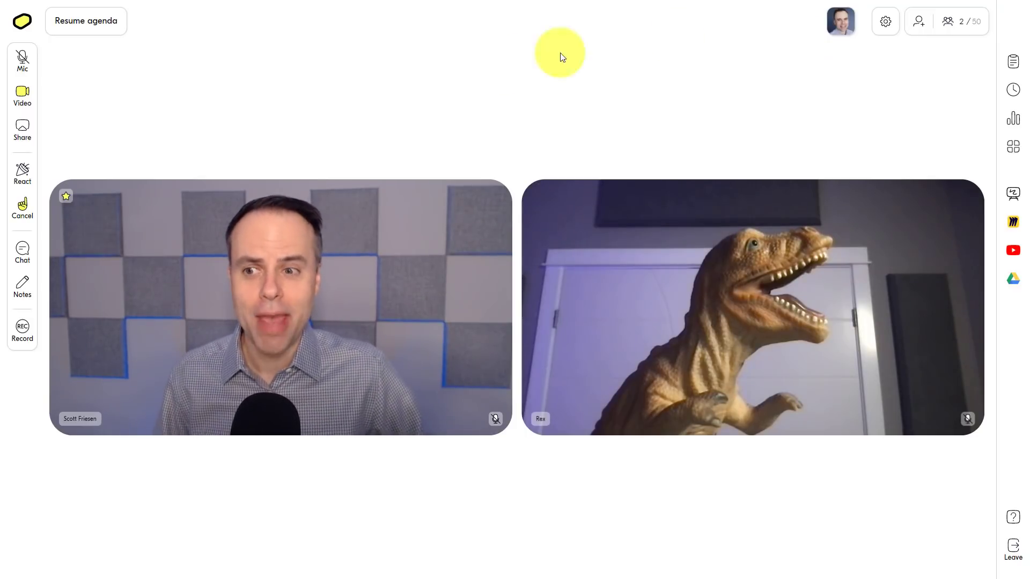
- Open and close the empty meeting chat, then show the comment, question and idea options
left_click(21, 253)
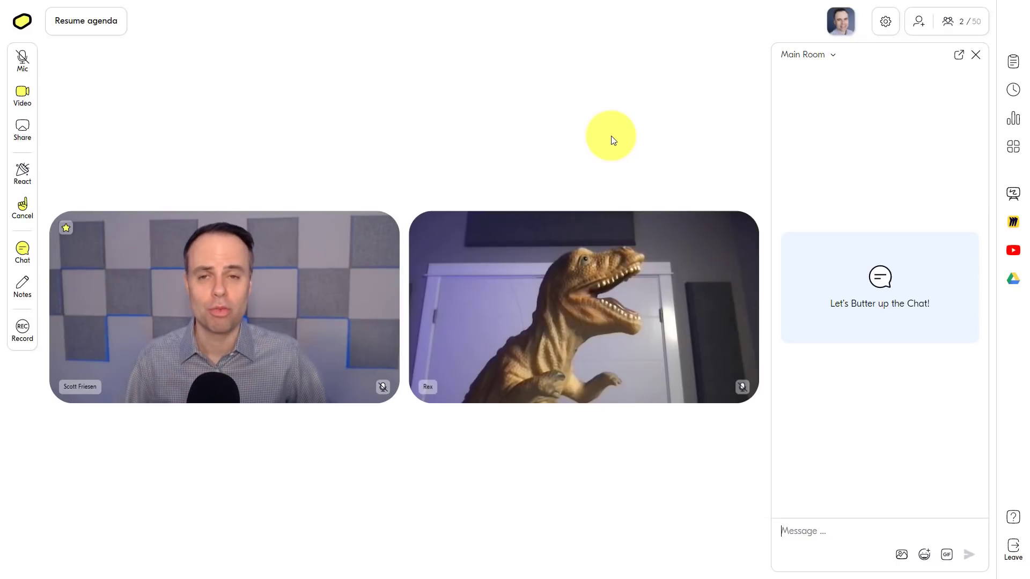
left_click(22, 252)
mouse_move(23, 209)
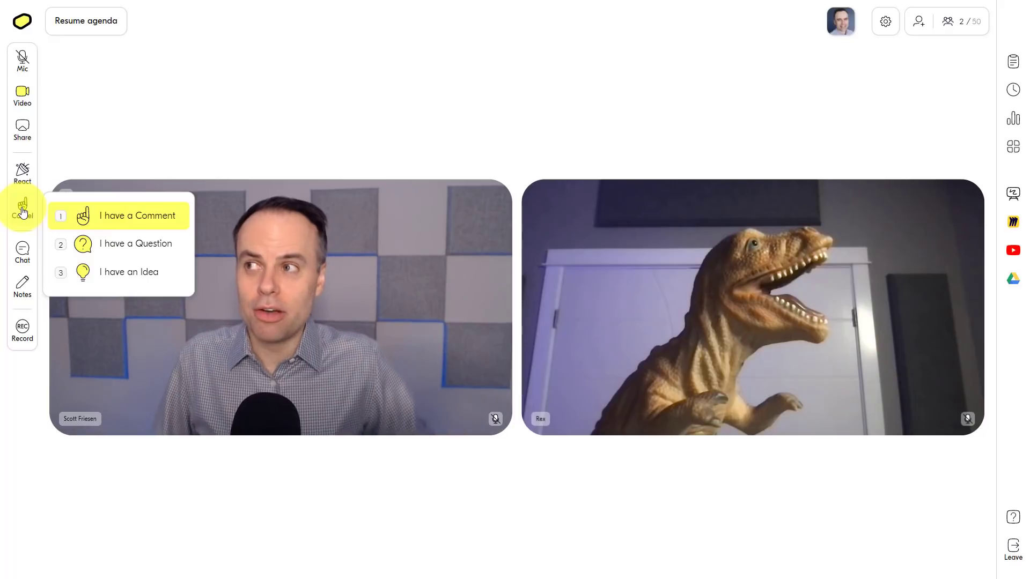
- Write a private note, close the notes panel, and reopen it to confirm the note remains
left_click(23, 292)
left_click(23, 289)
type("Here are some notes")
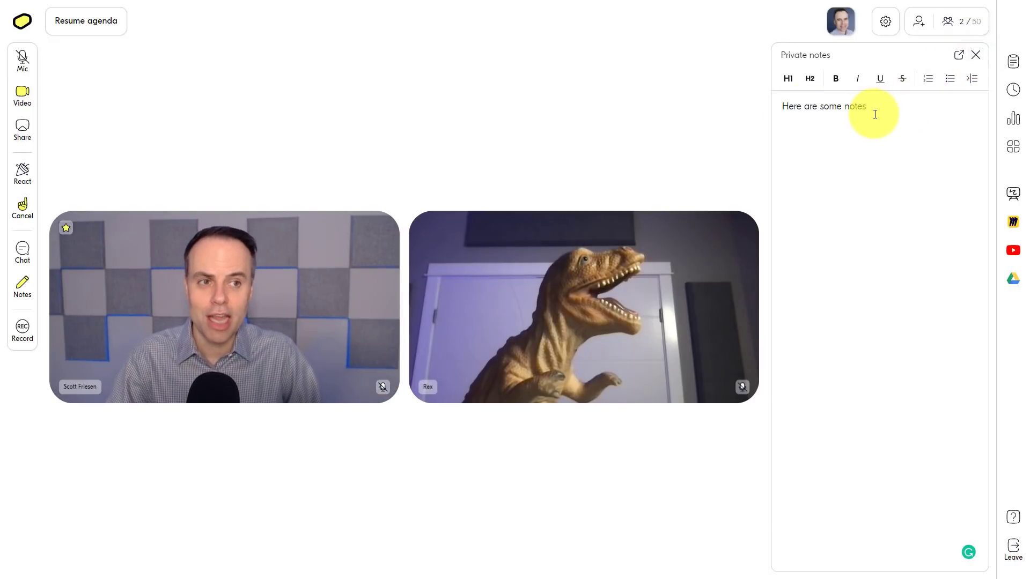
left_click(977, 56)
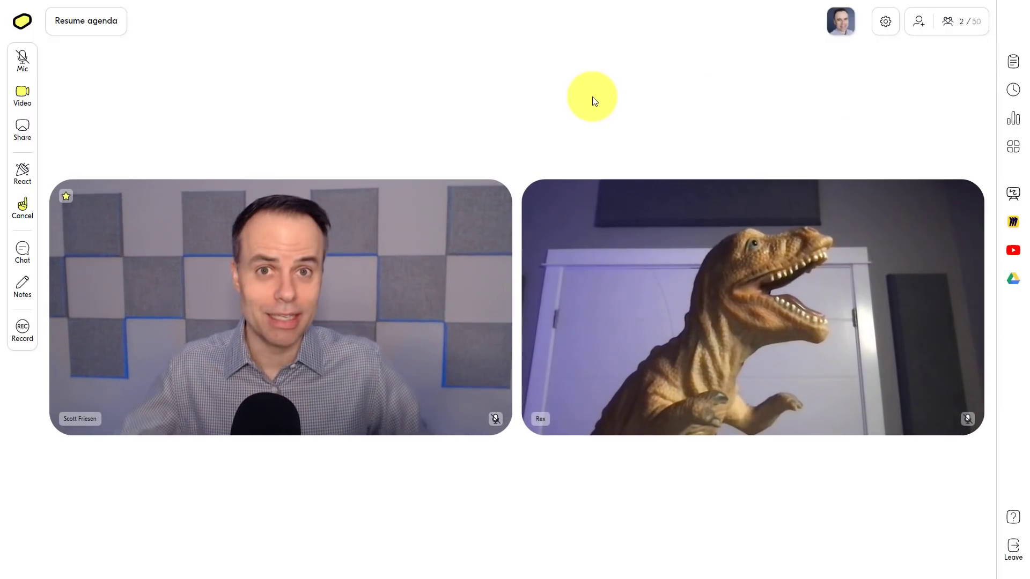
left_click(19, 289)
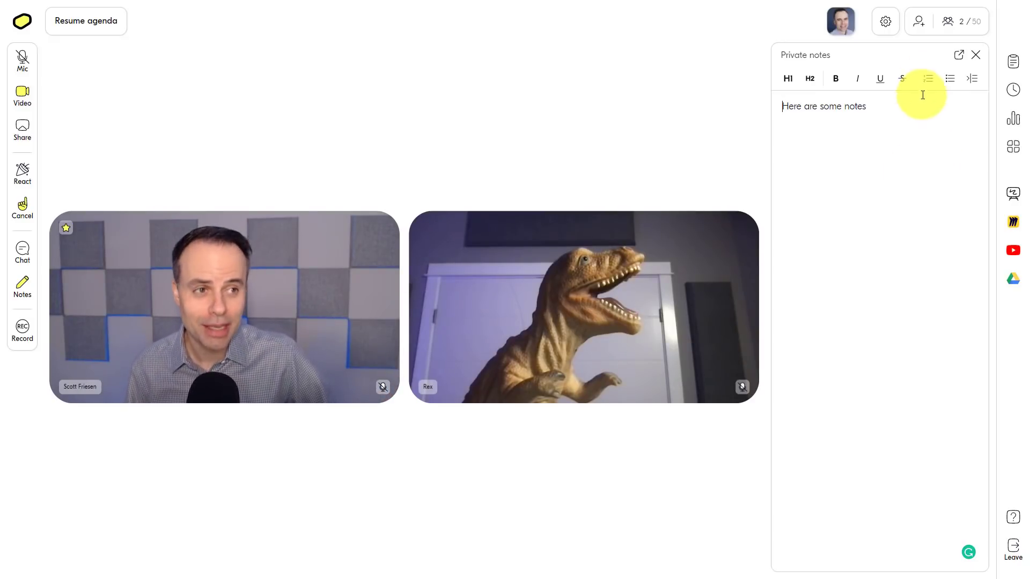
left_click(975, 54)
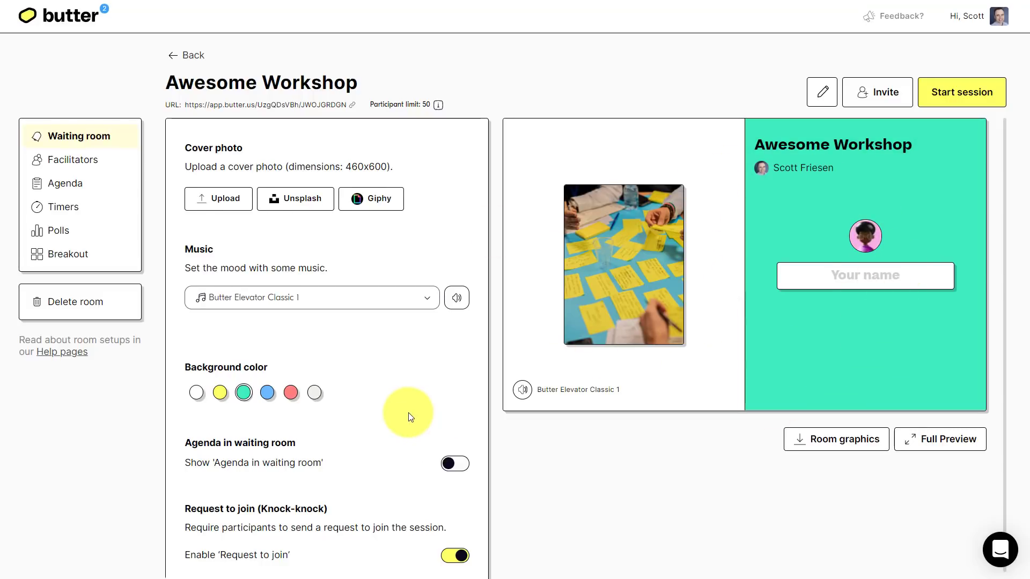
- Play and then stop the Butter Elevator Classic 1 waiting-room music preview
scroll(385, 392, "down", 1)
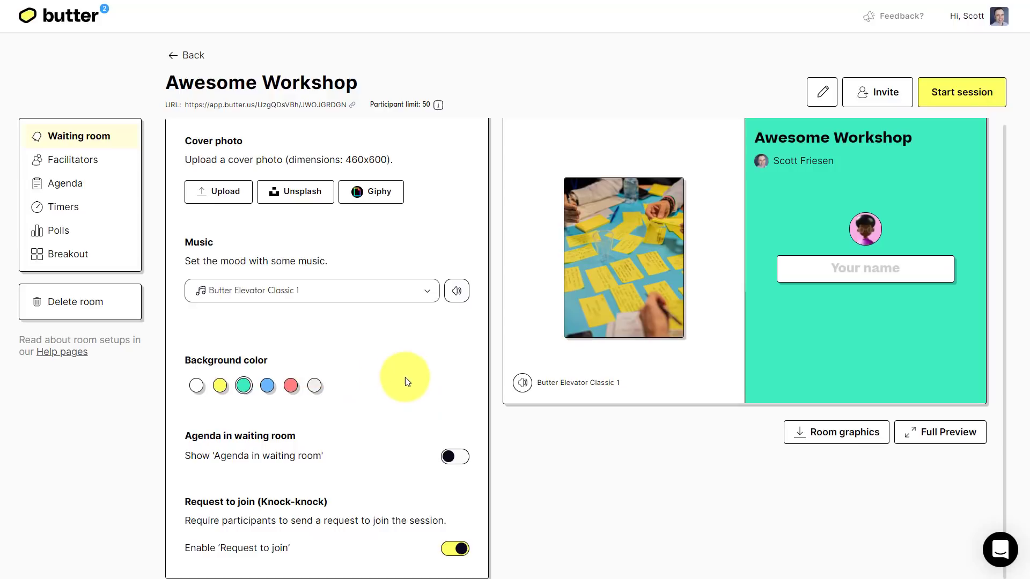
left_click(456, 292)
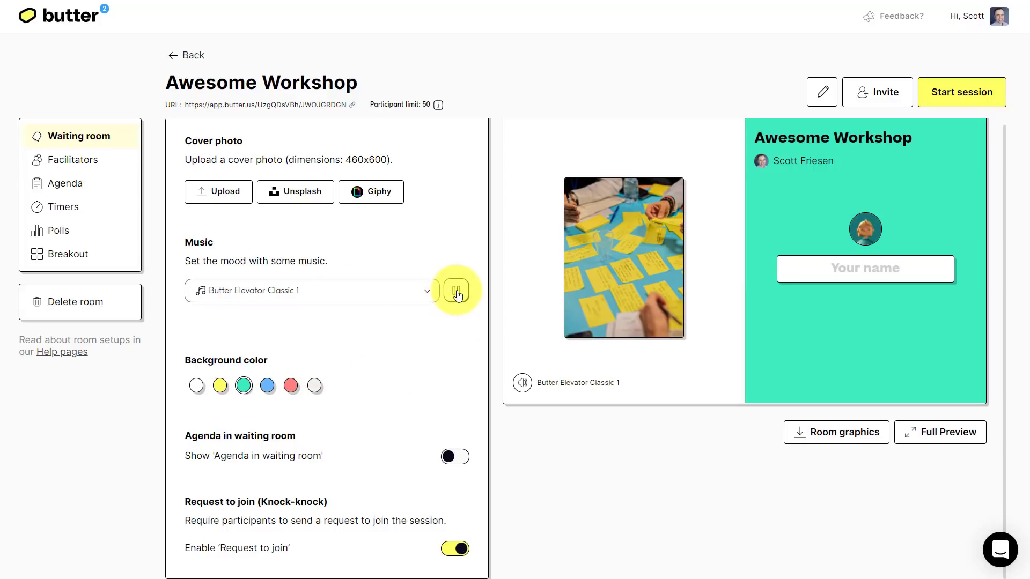
left_click(456, 292)
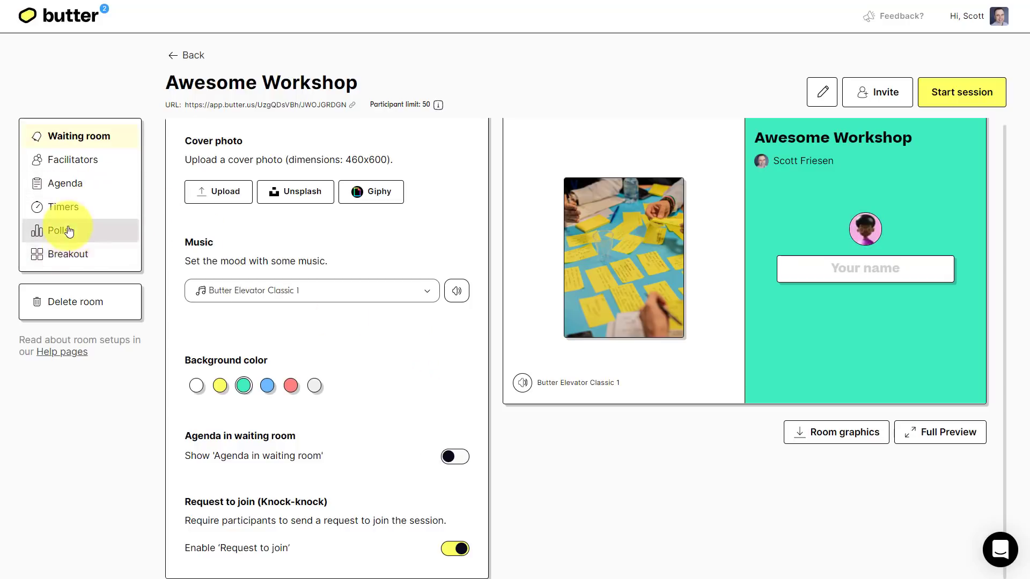
- Add an 'Introductions' agenda item lasting 10 minutes
left_click(76, 187)
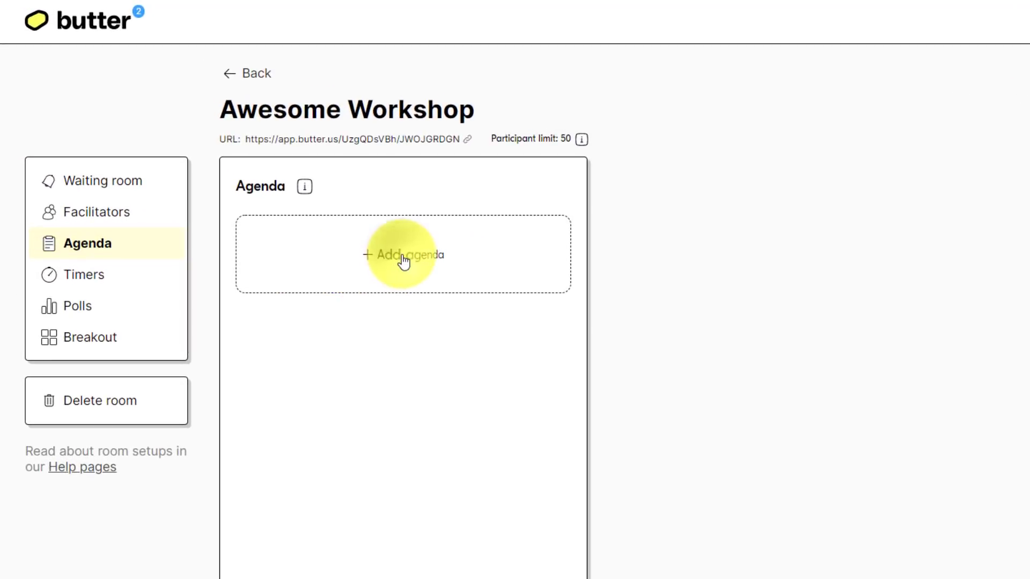
left_click(403, 262)
type("Intr")
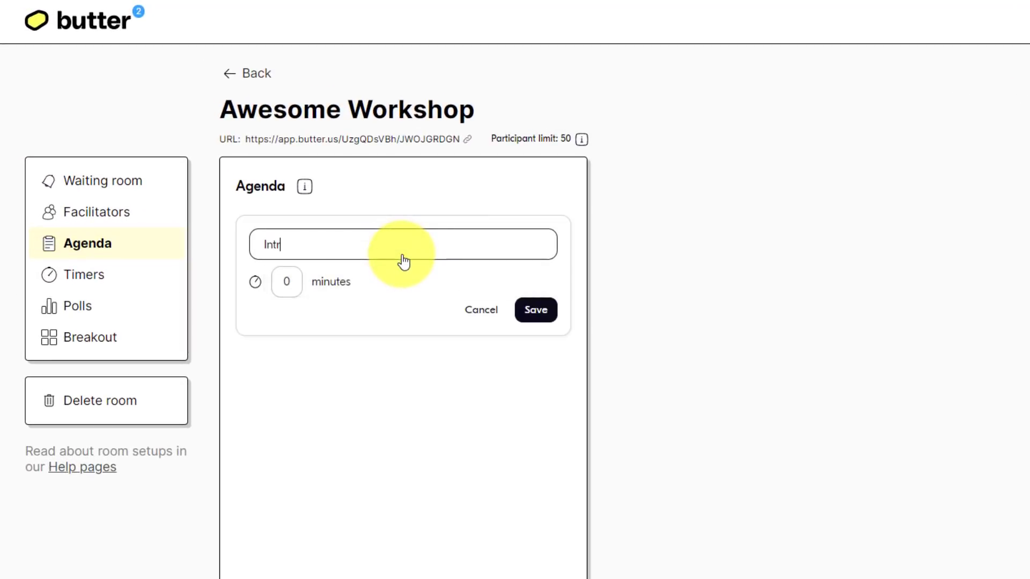
type("oductions")
left_click(290, 282)
key("BackSpace")
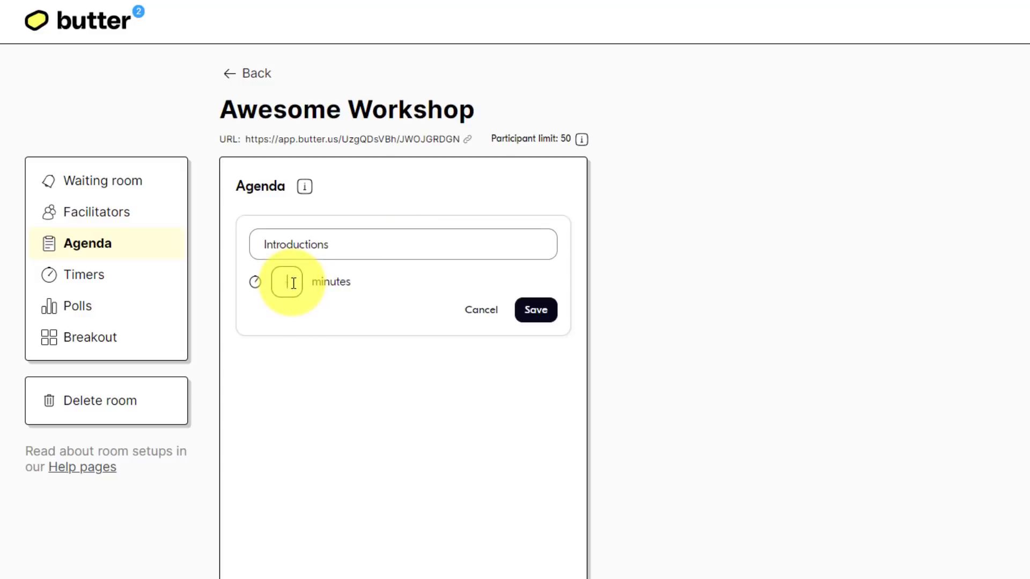
type("10")
left_click(534, 310)
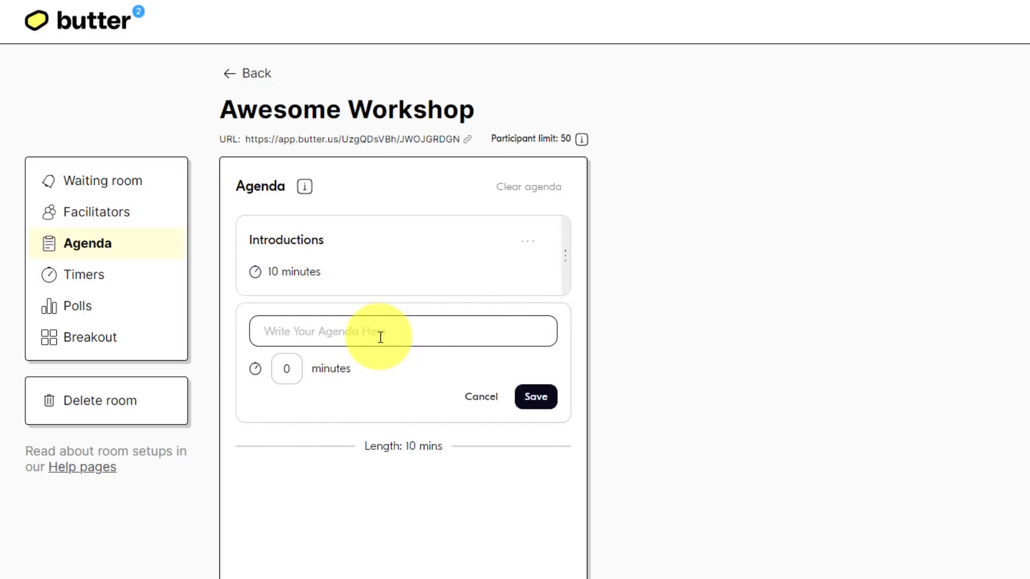
- Add a 5-minute 'Review last minutes' agenda item, then go to the Timers section
type("Review last mi")
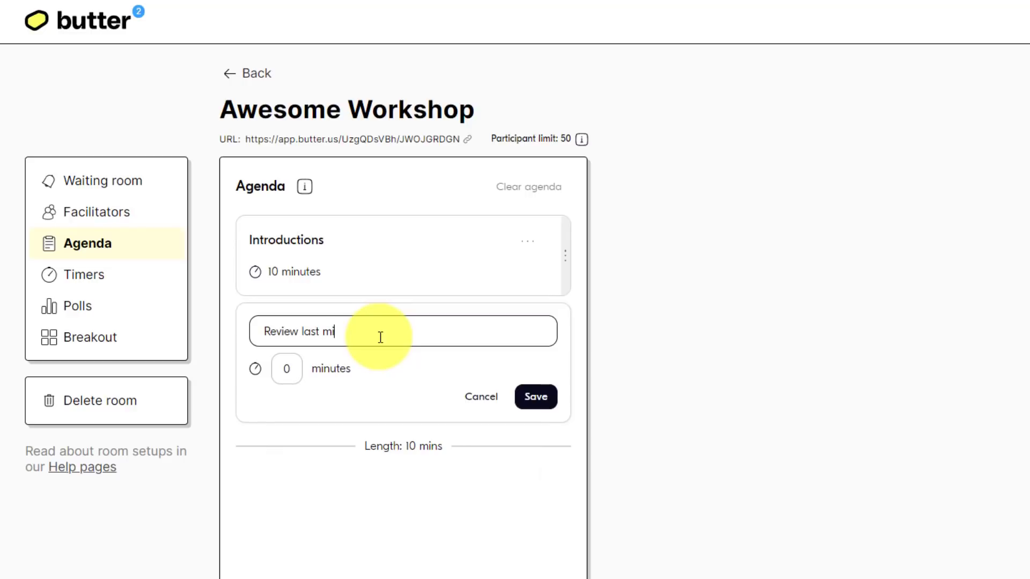
type("nutes")
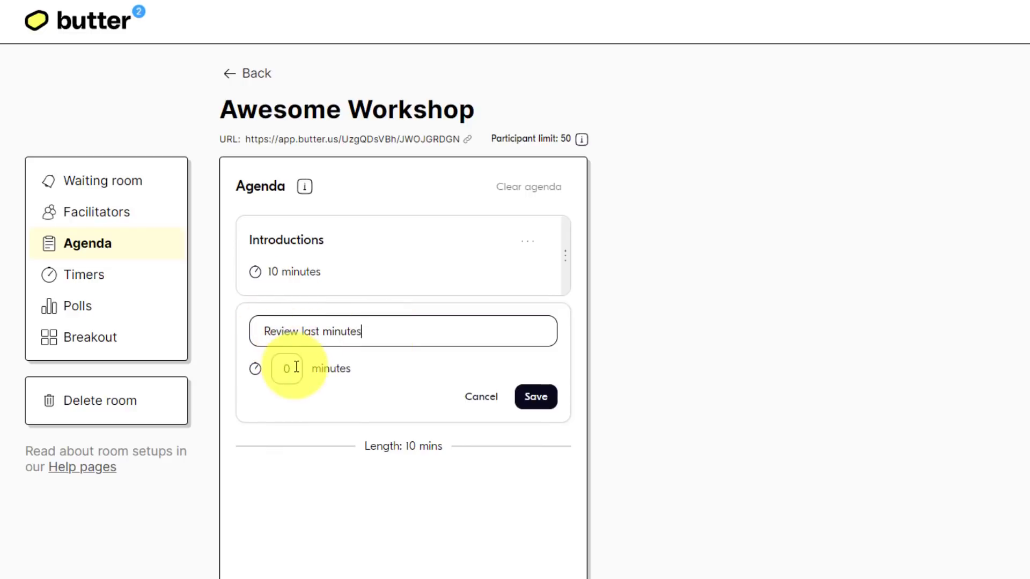
left_click(296, 367)
type("5")
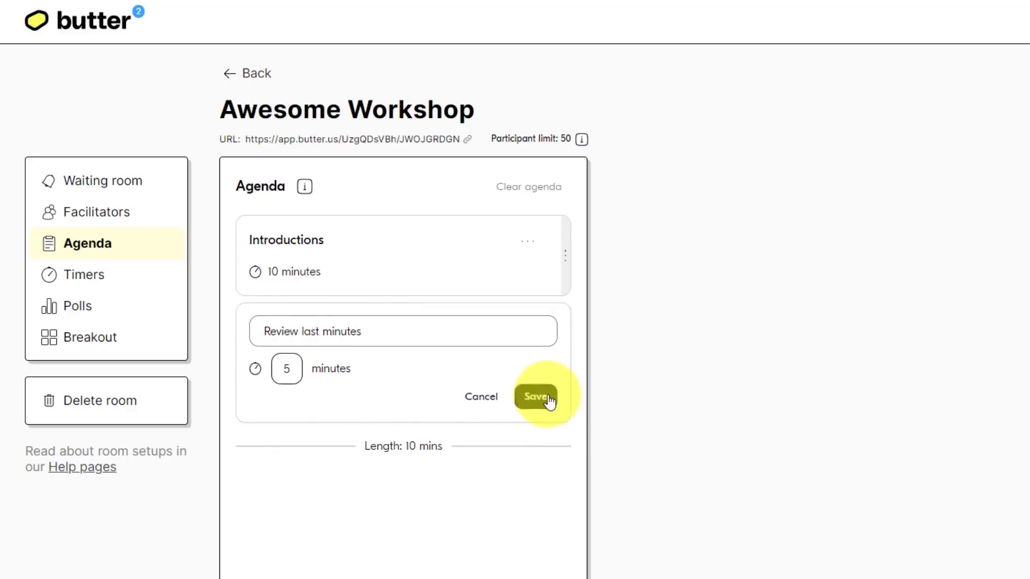
left_click(547, 402)
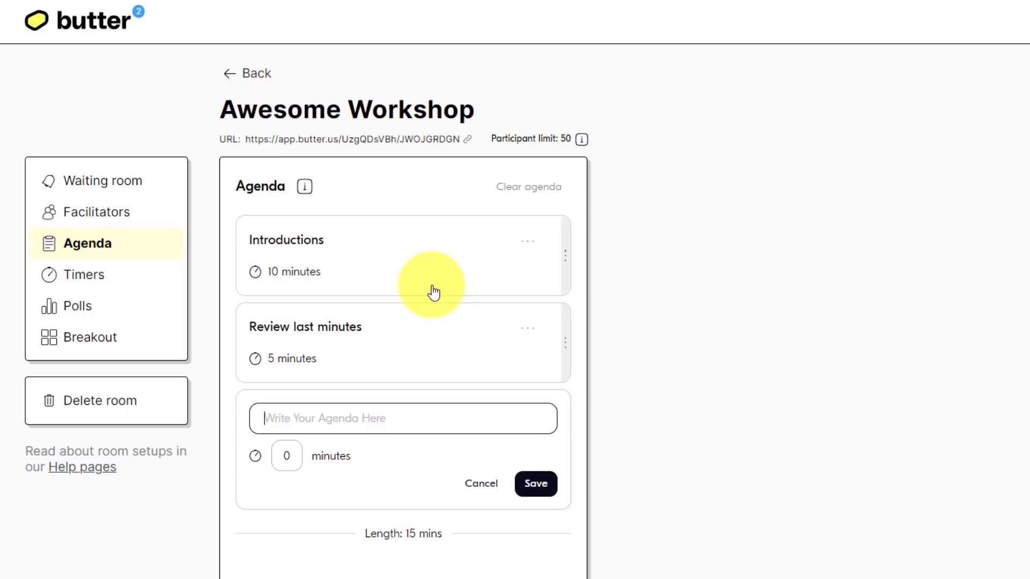
left_click(96, 276)
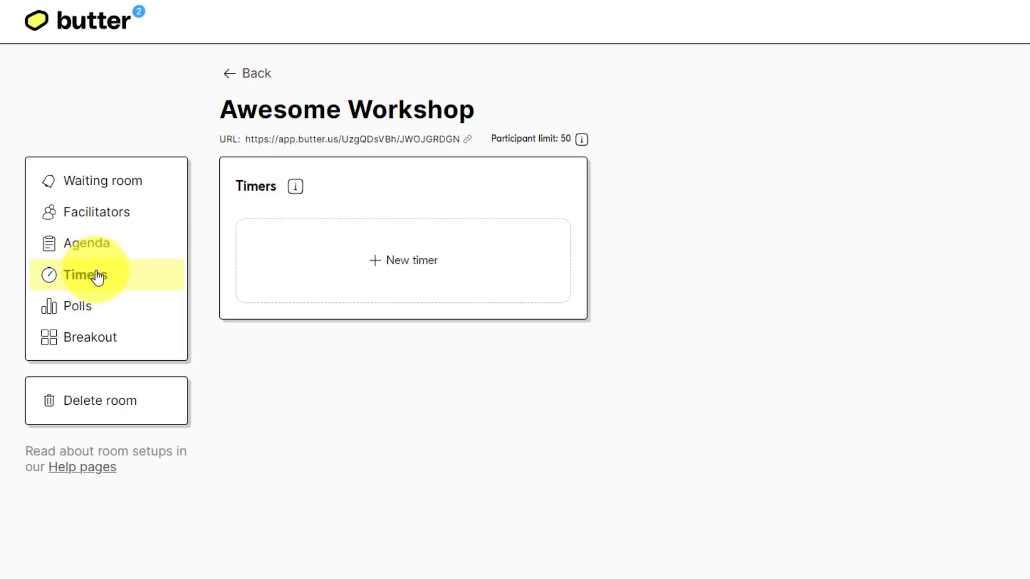
- Enter 25 minutes for a new room timer, then go to the Polls section
left_click(422, 272)
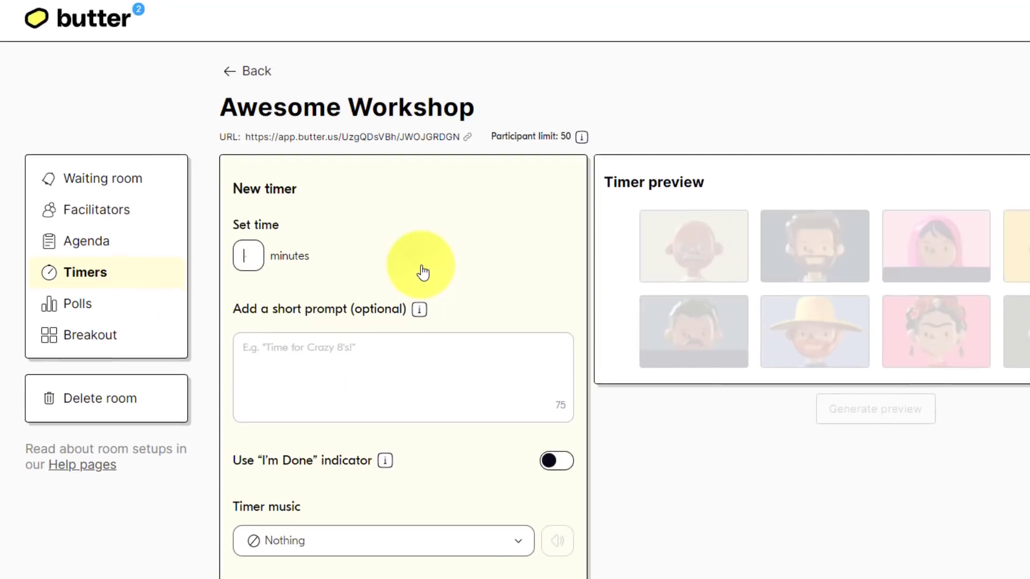
scroll(423, 270, "down", 2)
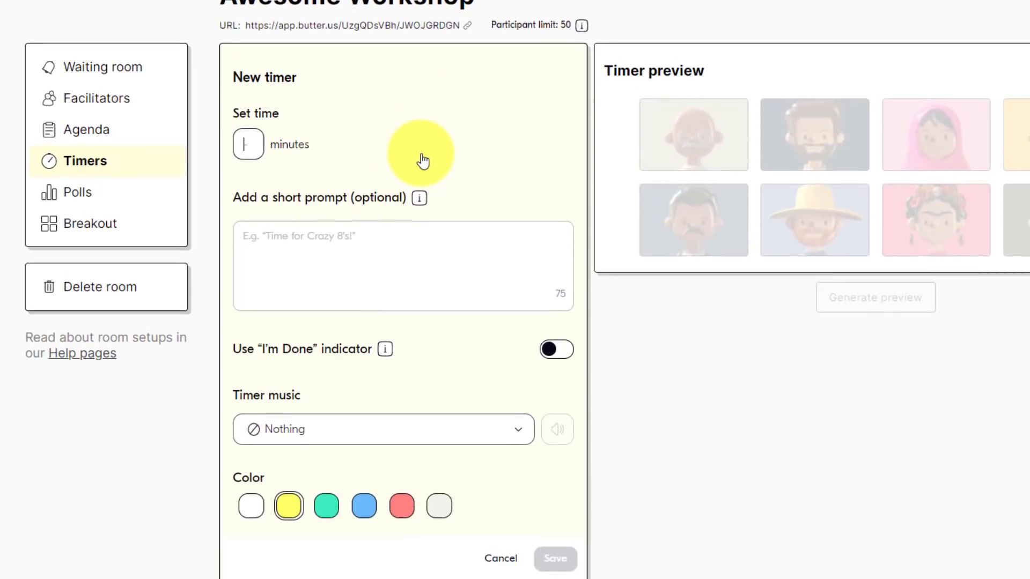
type("25")
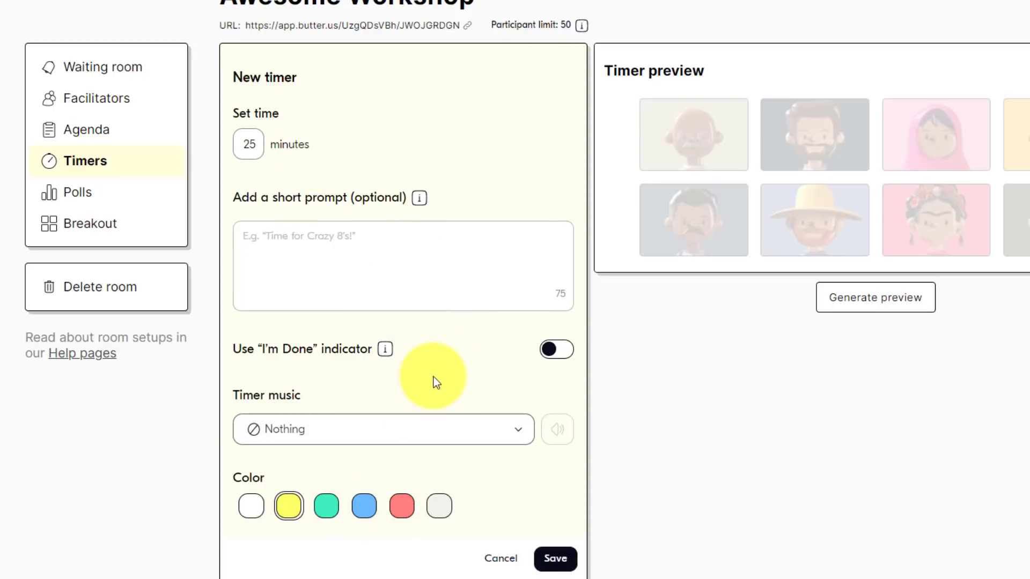
left_click(131, 202)
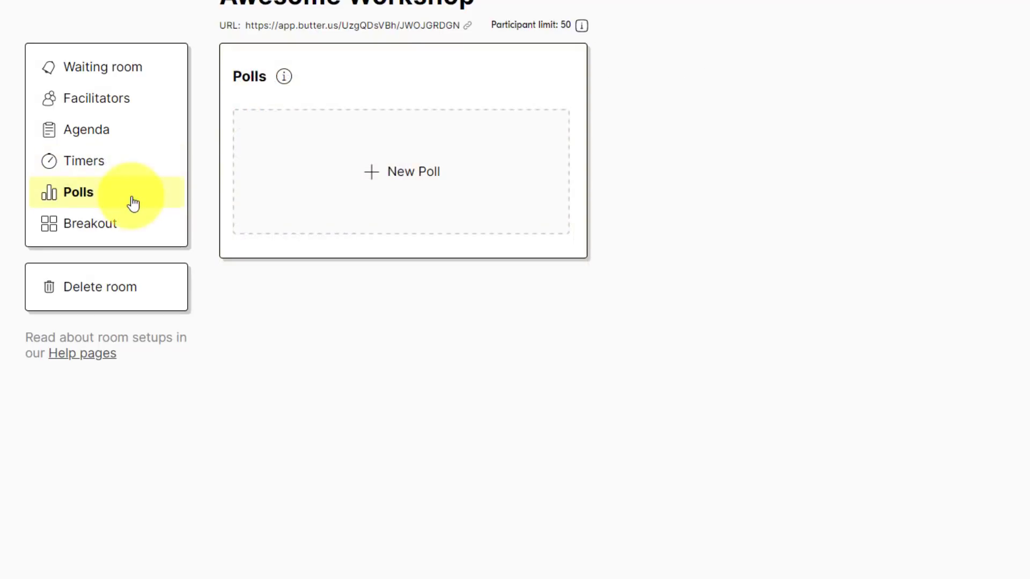
- Show the Breakouts section with the 3-room, 10-minute 'Learning Corners' breakout
left_click(84, 228)
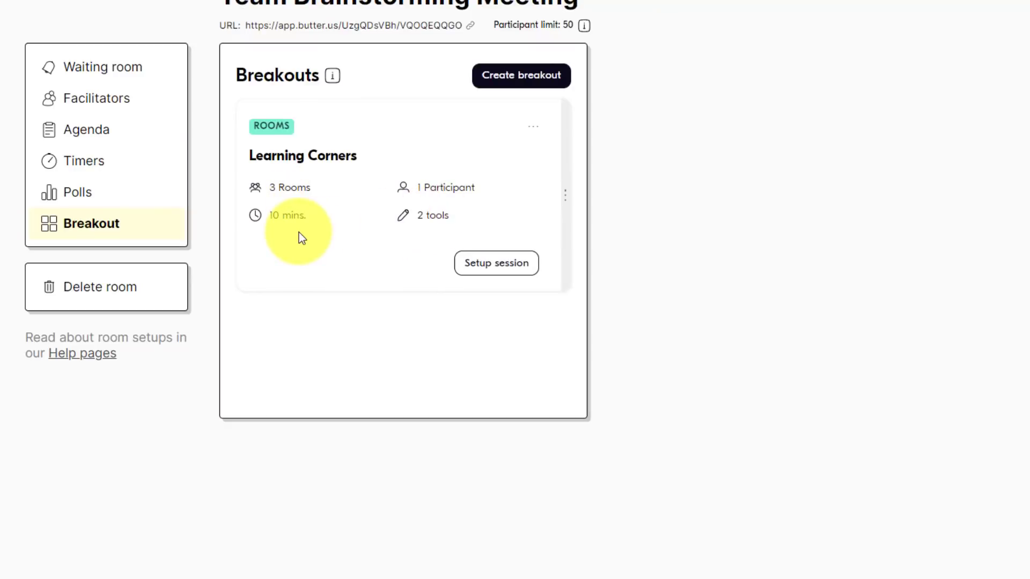
- Open the Learning Corners setup and review its rooms, such as 'Win, Lose, or Draw' with a Whiteboard
left_click(506, 268)
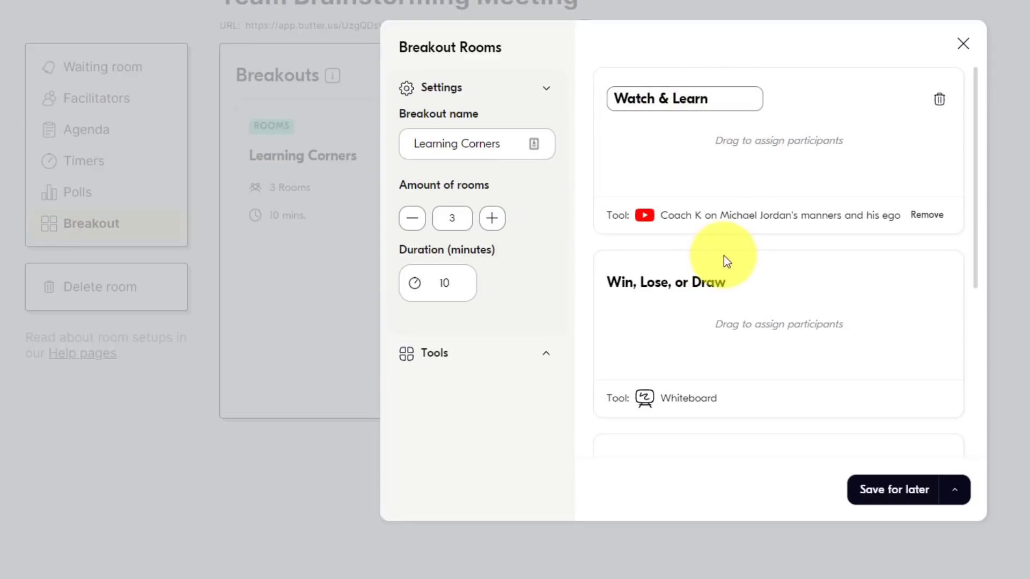
scroll(724, 258, "down", 3)
scroll(716, 191, "down", 2)
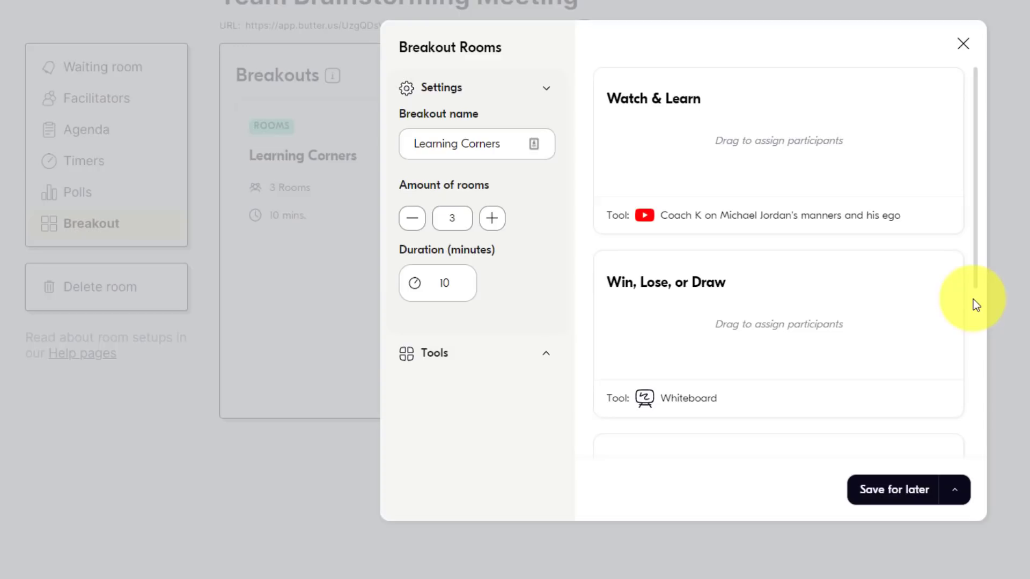
mouse_move(864, 194)
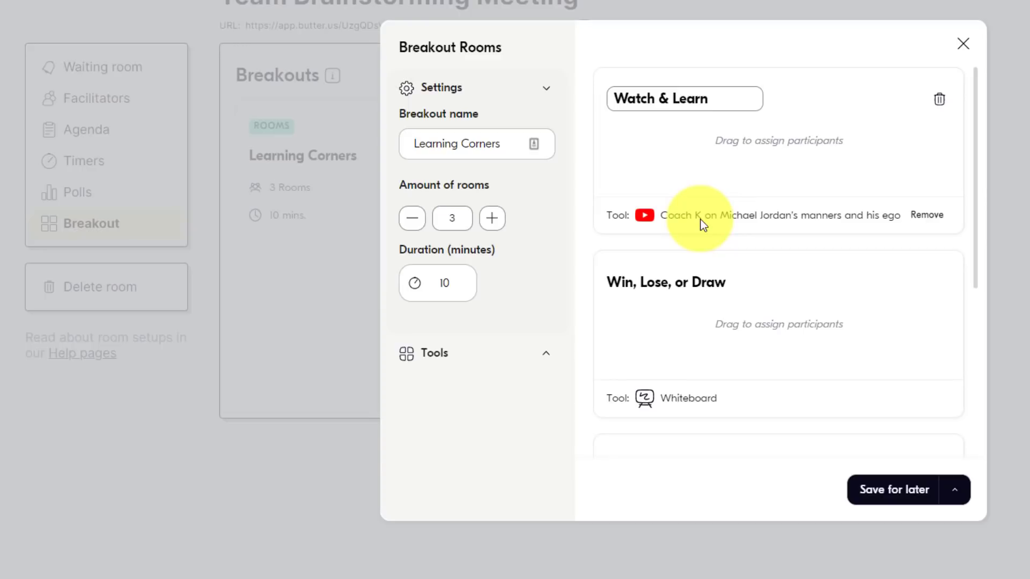
scroll(700, 219, "down", 1)
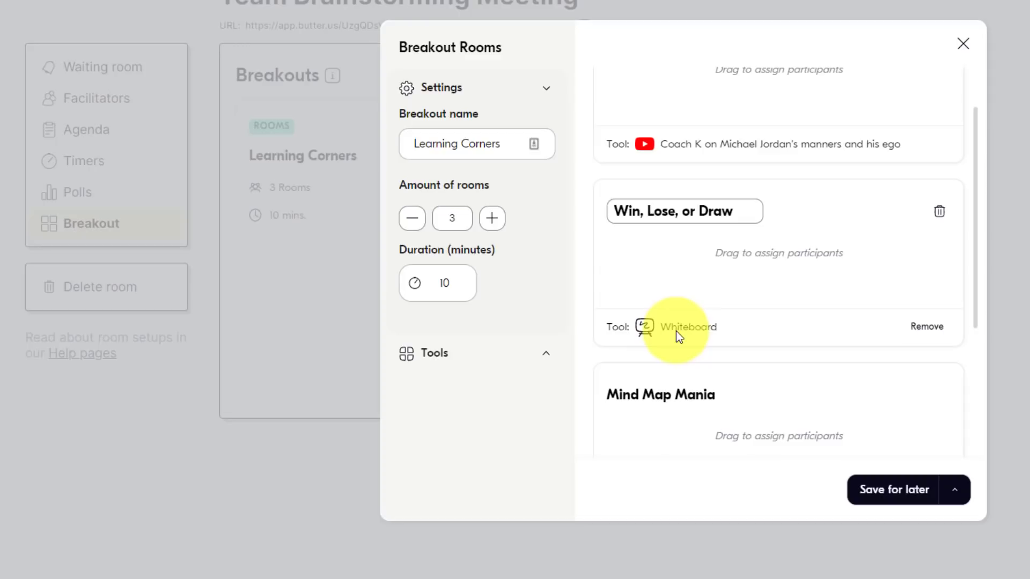
scroll(676, 331, "down", 3)
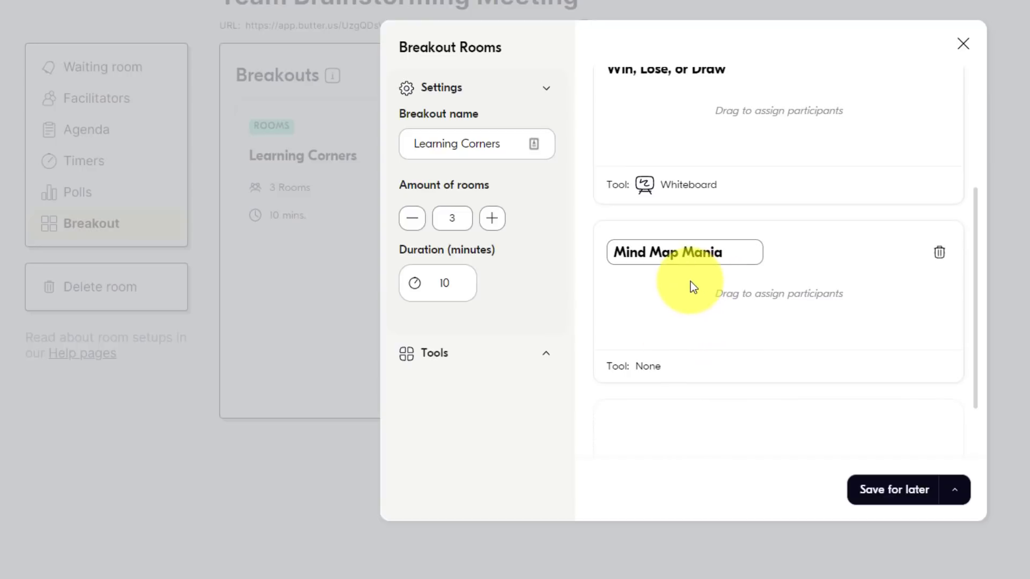
- Add a Whiteboard to the Mind Map Mania room and save Learning Corners for later
left_click(465, 354)
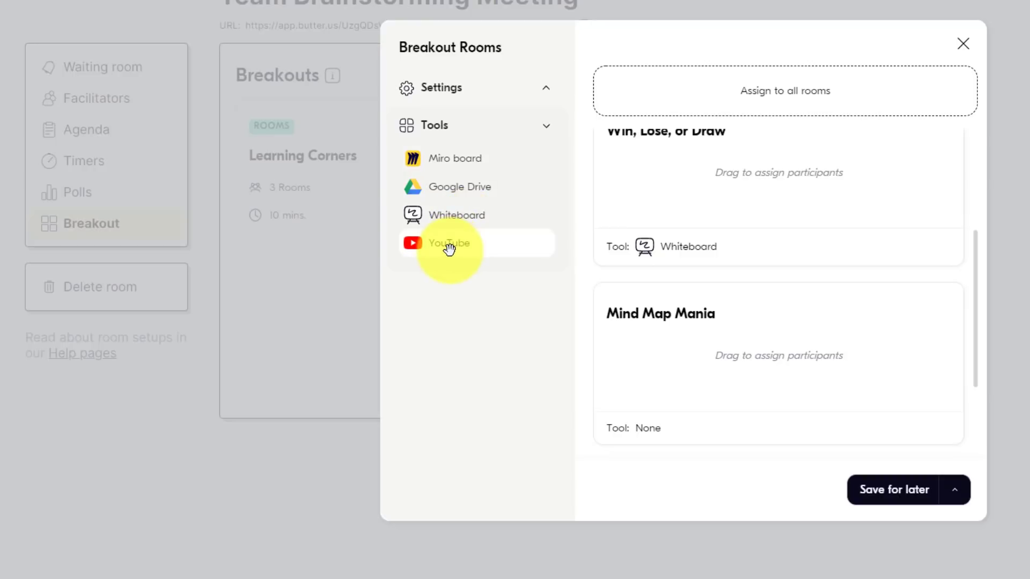
mouse_move(444, 217)
left_mouse_down()
mouse_move(605, 299)
mouse_move(677, 434)
mouse_move(666, 429)
mouse_move(676, 276)
left_mouse_up()
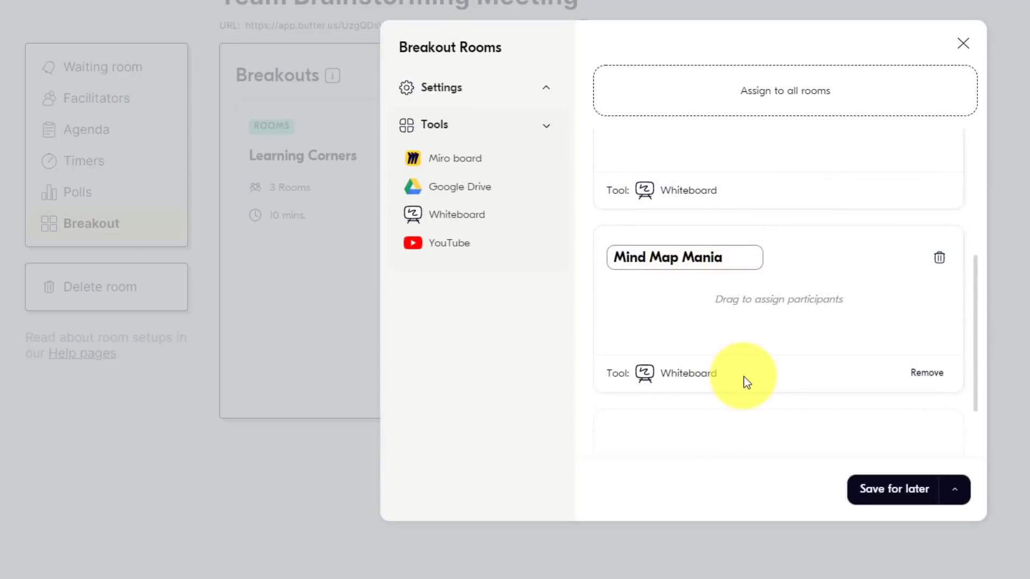
left_click(887, 497)
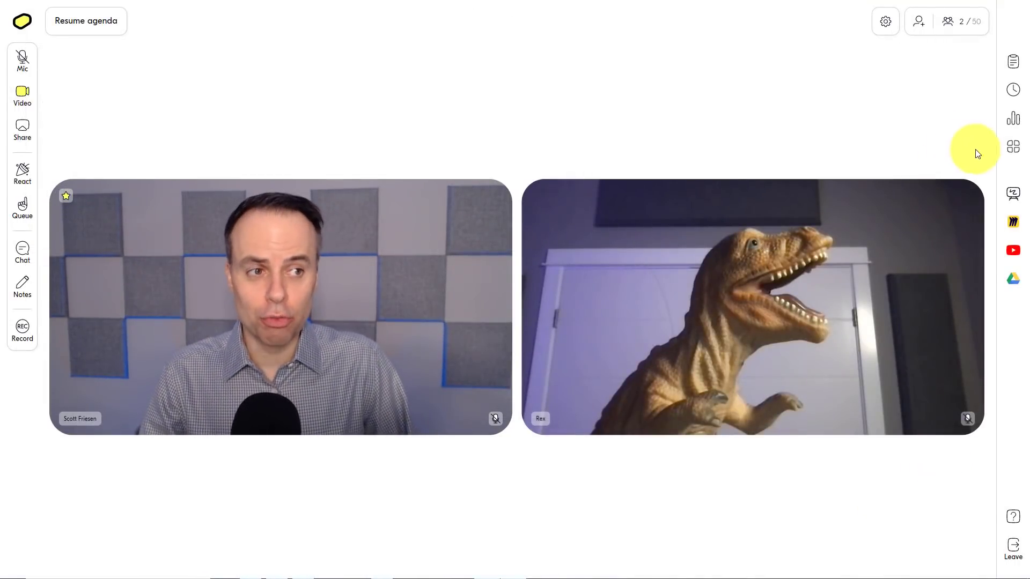
- Start Learning Corners now from the Breakout panel, choosing to assign participants first
left_click(1014, 150)
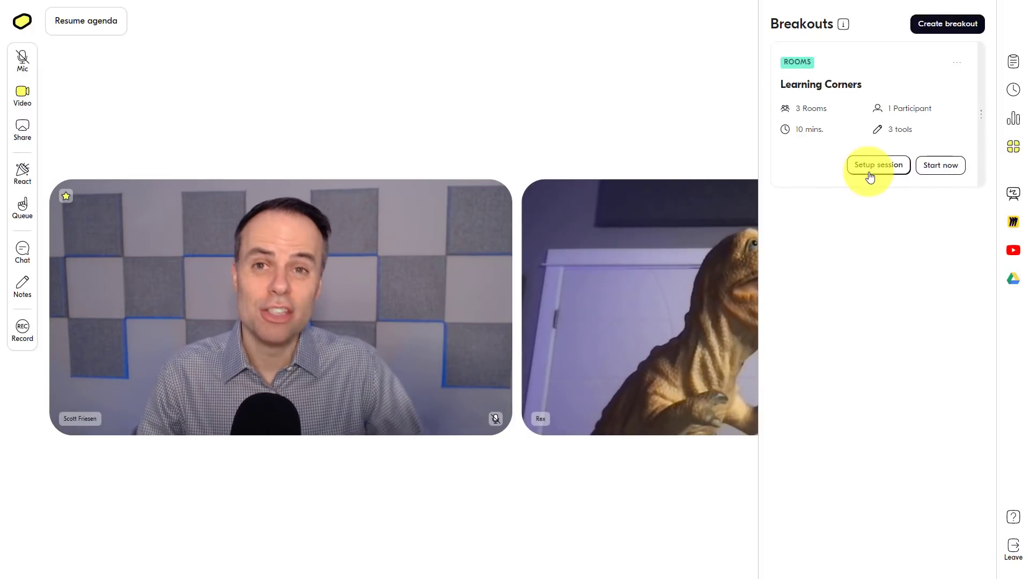
left_click(934, 169)
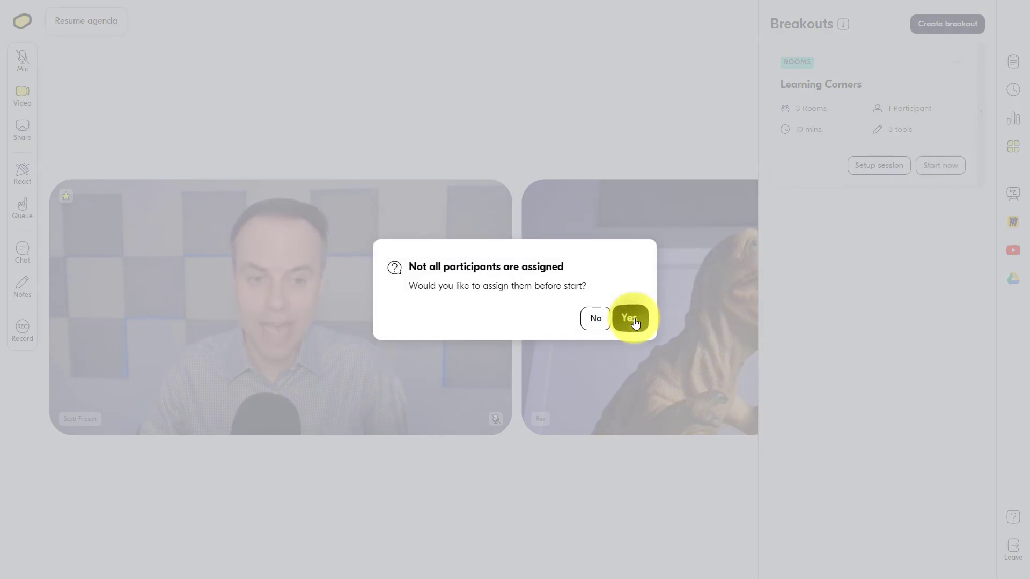
left_click(633, 320)
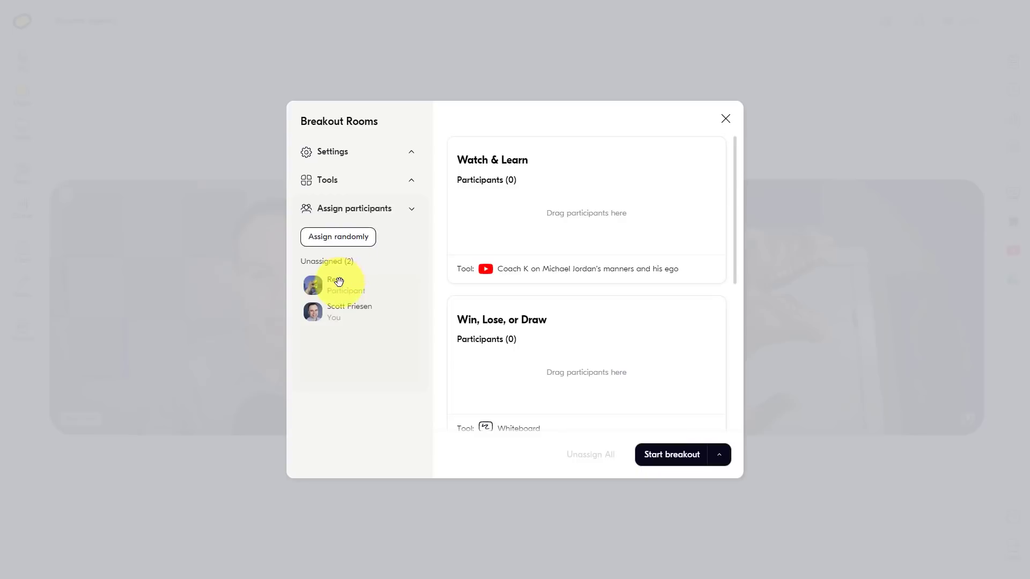
- Assign the other participant to Watch & Learn and yourself to Win, Lose, or Draw, then start
mouse_move(336, 284)
left_mouse_down()
mouse_move(524, 229)
mouse_move(548, 207)
mouse_move(558, 218)
left_mouse_up()
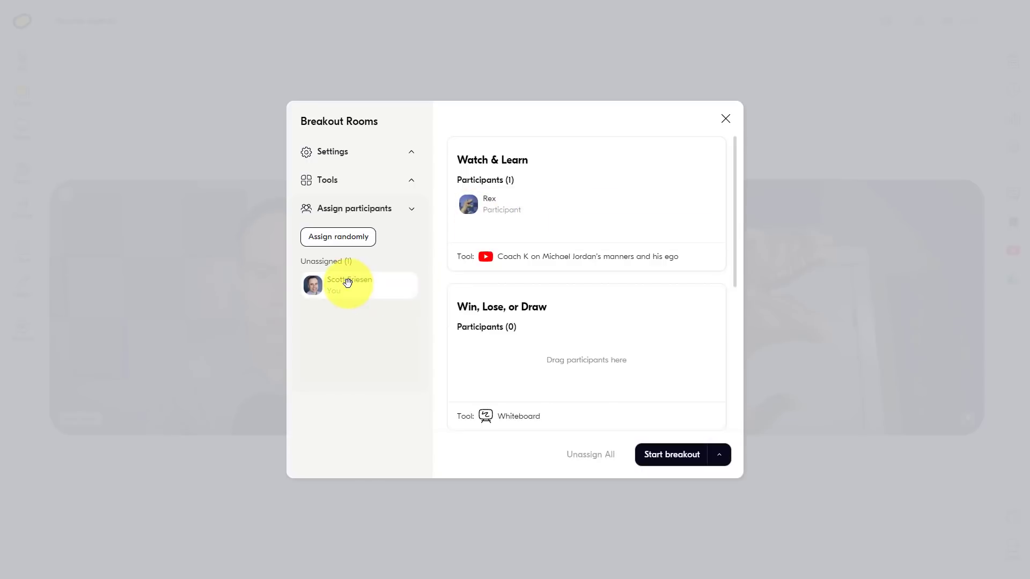
left_click_drag(348, 282, 574, 360)
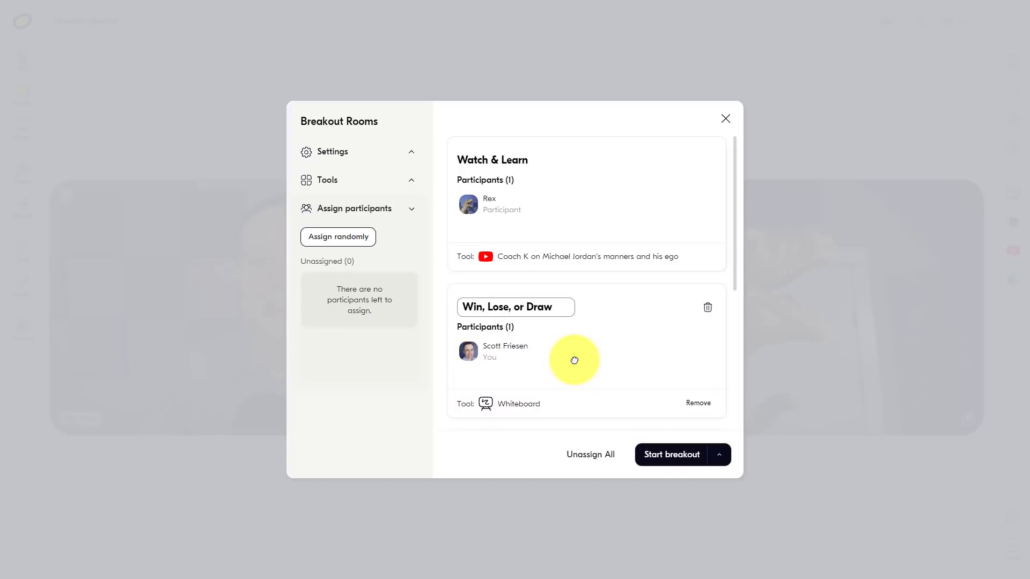
left_click(669, 460)
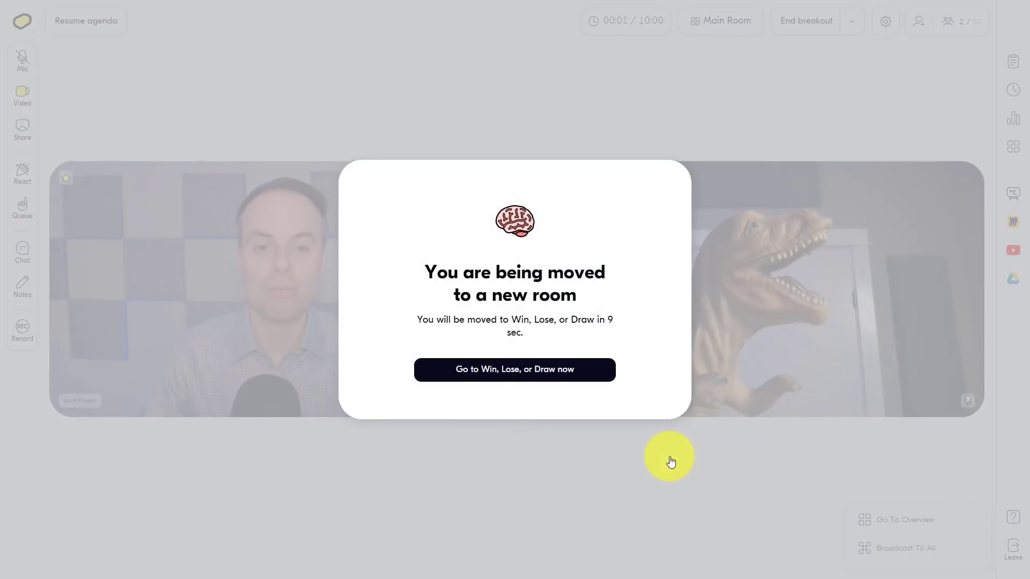
- Move into the Win, Lose, or Draw room right away
left_click(517, 369)
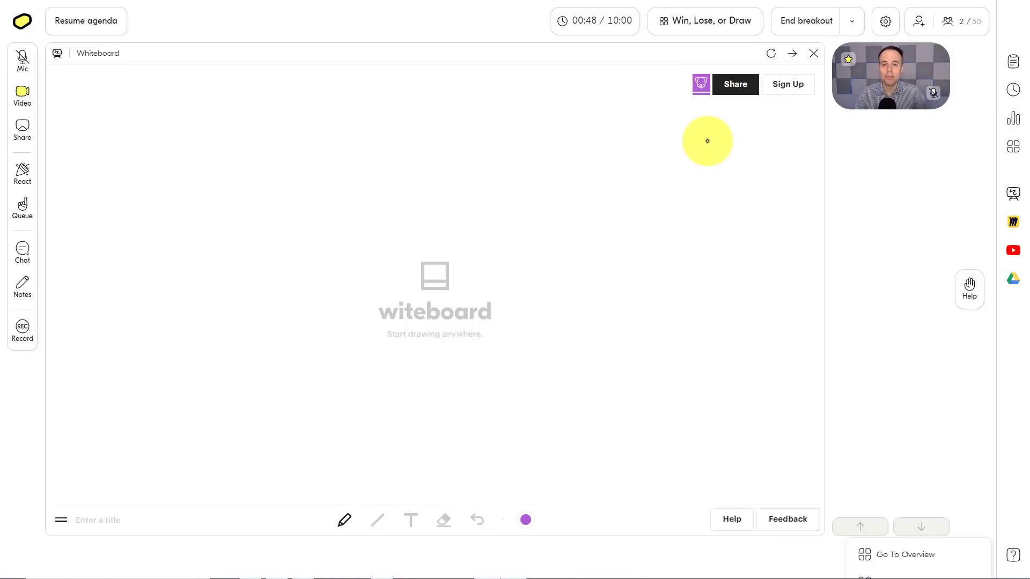
- Switch to the Breakout Overview from the room dropdown
left_click(712, 27)
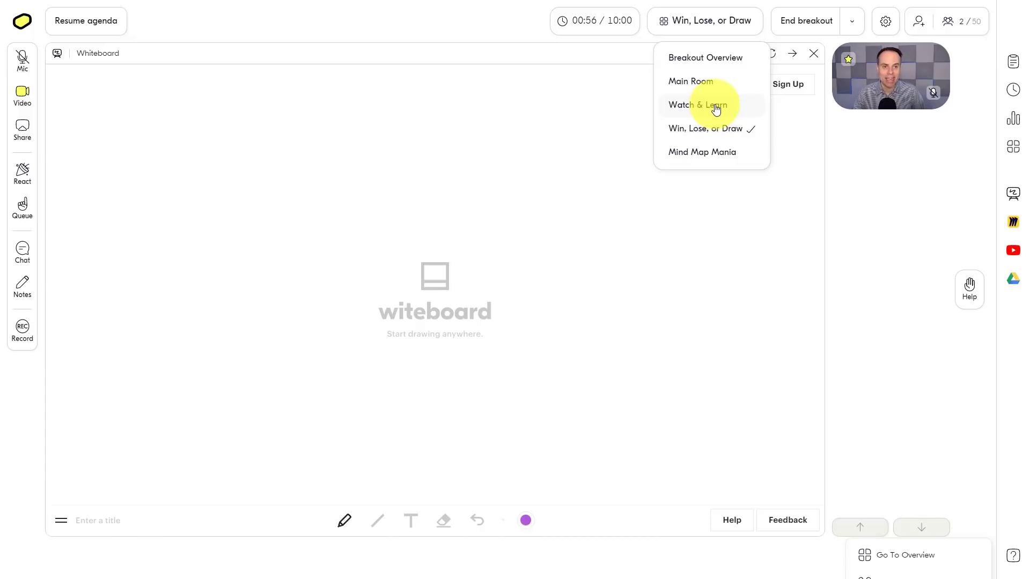
left_click(718, 59)
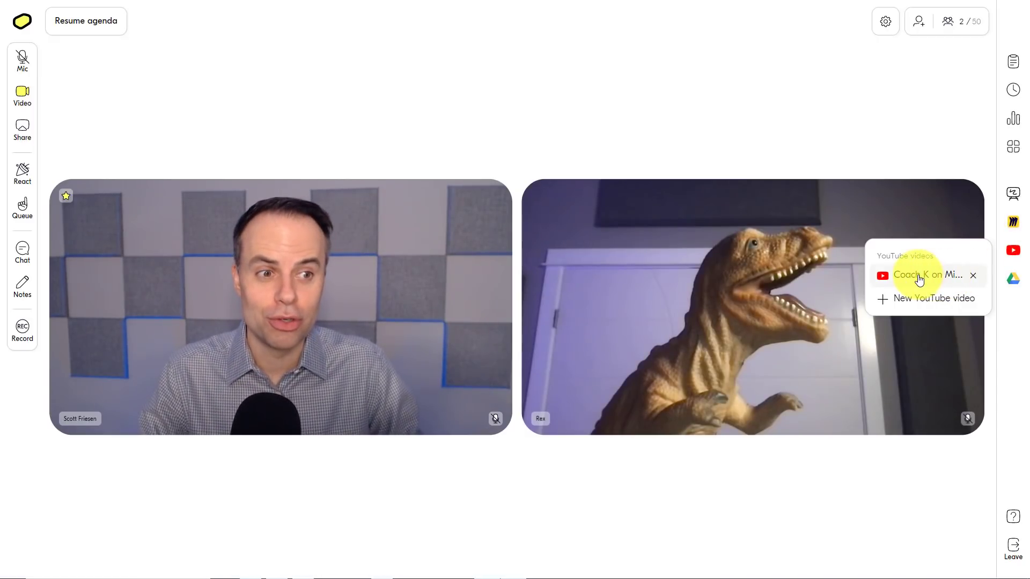
- Play the saved 'Coach K on Mic…' YouTube video for the room
left_click(919, 280)
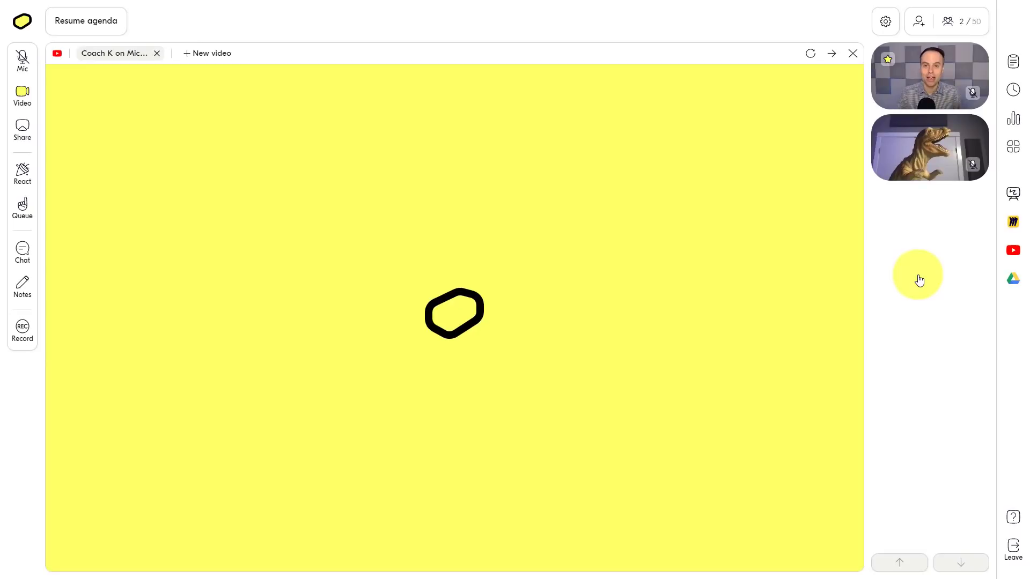